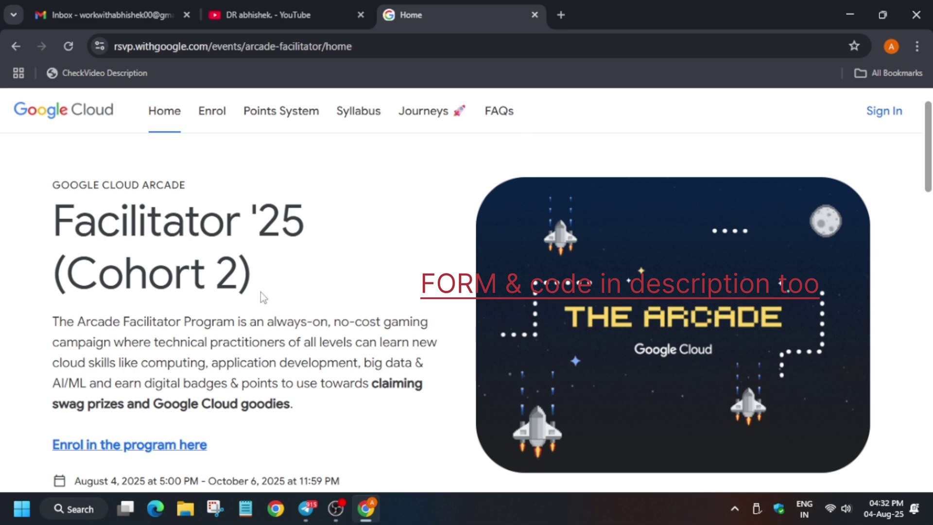
# Step: Open the program's enrolment page in a new browser tab and move that tab ahead of the Home tab
pyautogui.scroll(-3, 260, 294)
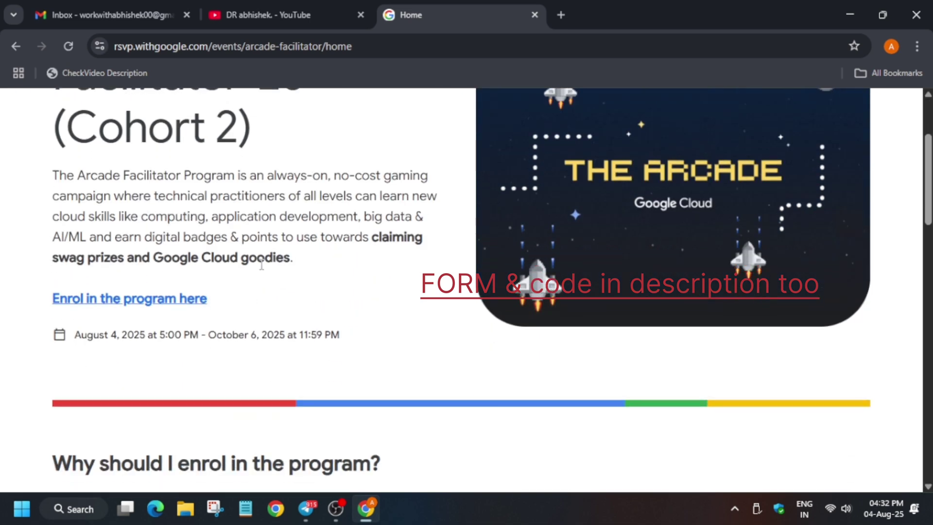
pyautogui.rightClick(143, 304)
pyautogui.click(194, 316)
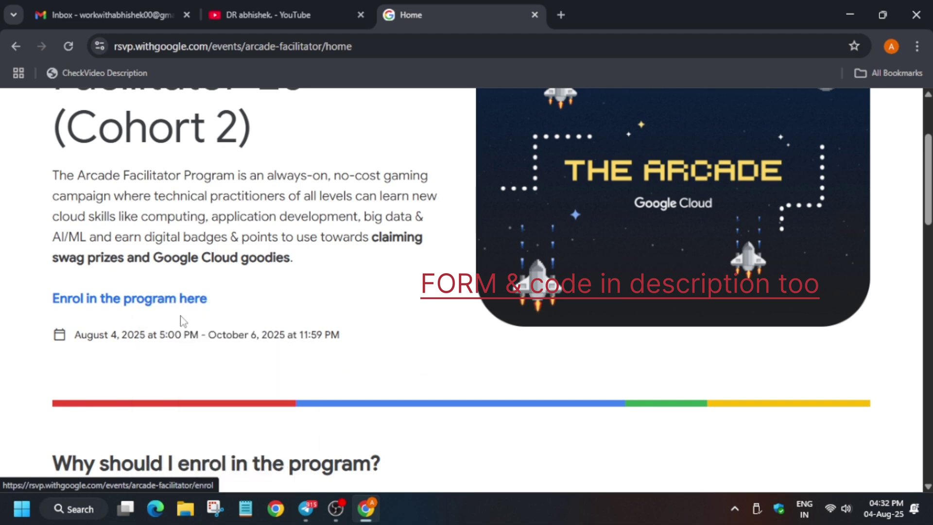
pyautogui.click(603, 5)
pyautogui.moveTo(602, 6); pyautogui.dragTo(416, 4)
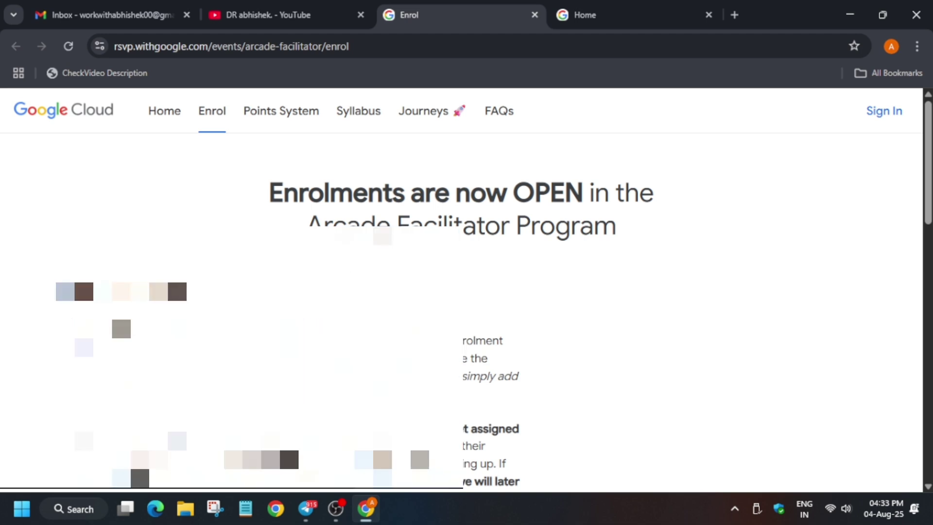
# Step: Open the Arcade Facilitator enrolment form from the Enrol page and dismiss its autosave notice
pyautogui.scroll(-10, 711, 284)
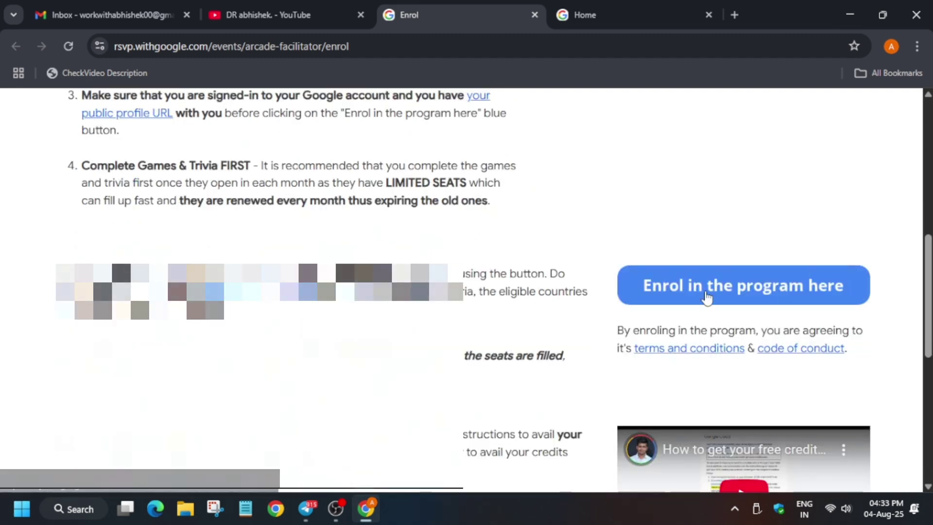
pyautogui.click(711, 284)
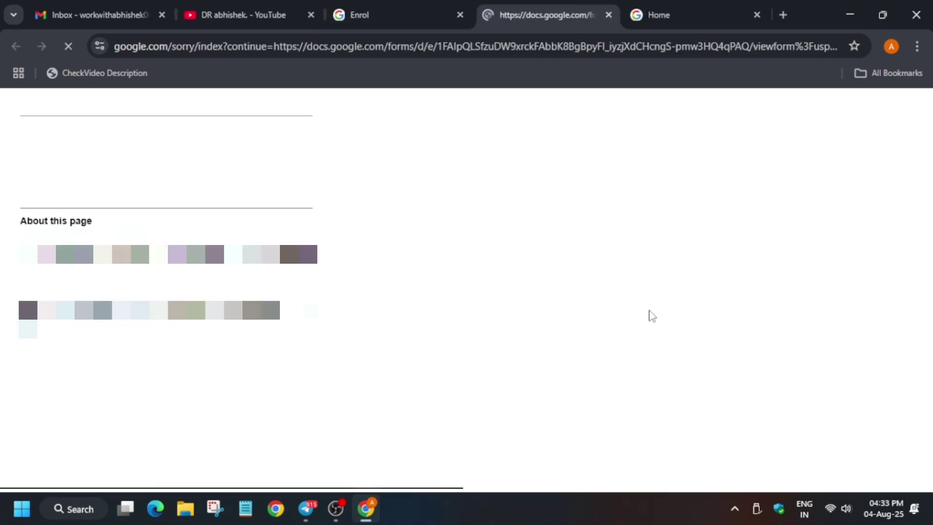
pyautogui.click(39, 164)
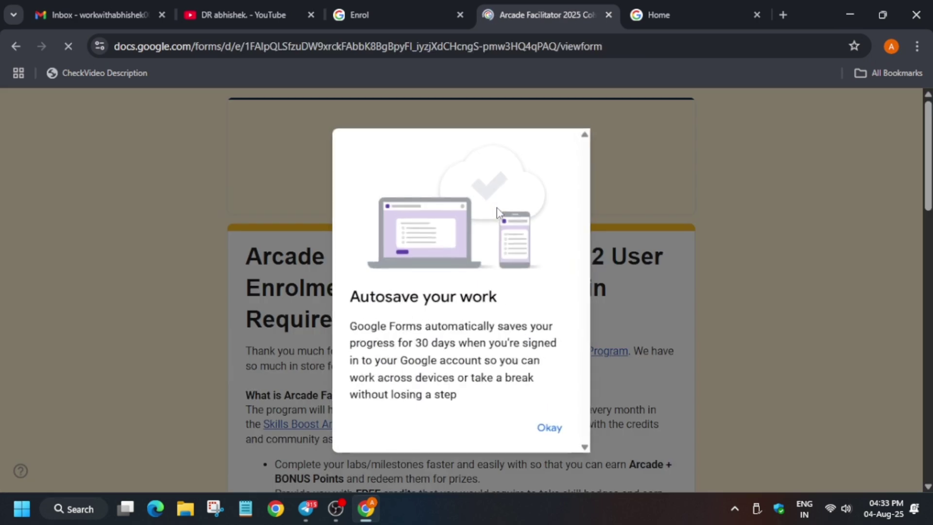
pyautogui.click(549, 429)
# Step: Examine the videos in the channel's GOOGLE CLOUD ARCADE Facilitator '25 (Cohort 2) playlist on YouTube
pyautogui.click(244, 11)
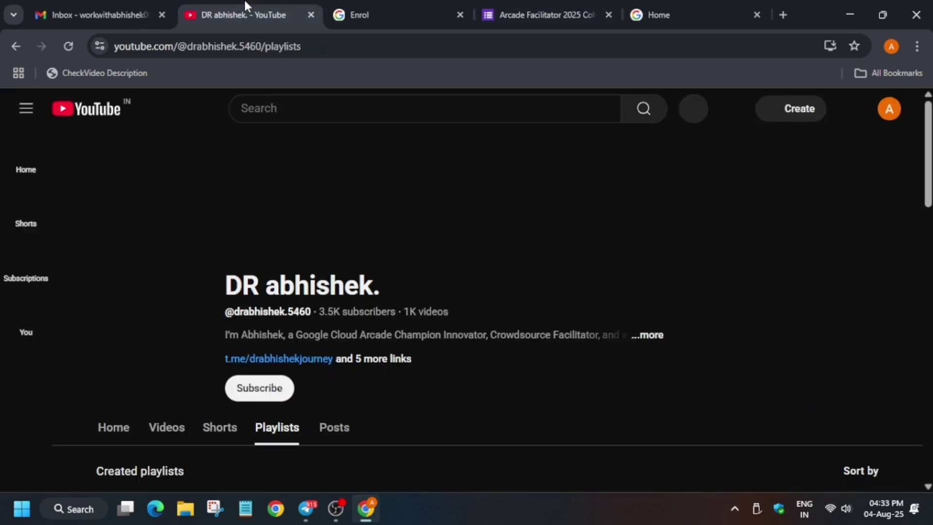
pyautogui.scroll(-7, 352, 383)
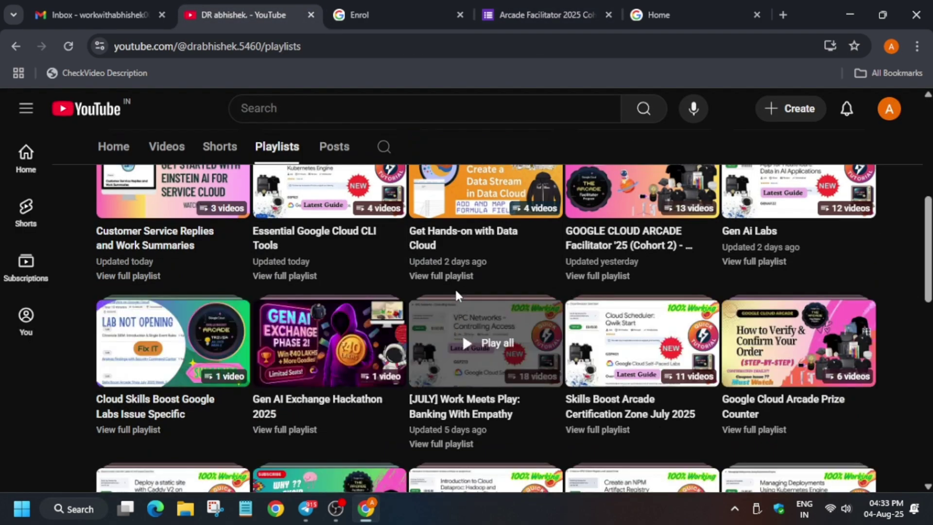
pyautogui.click(581, 276)
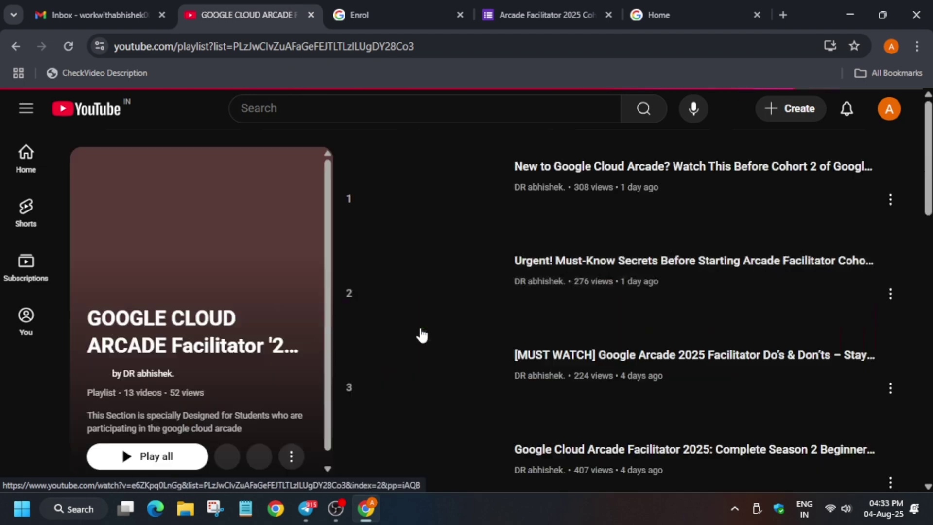
pyautogui.scroll(-5, 420, 334)
pyautogui.scroll(-12, 421, 334)
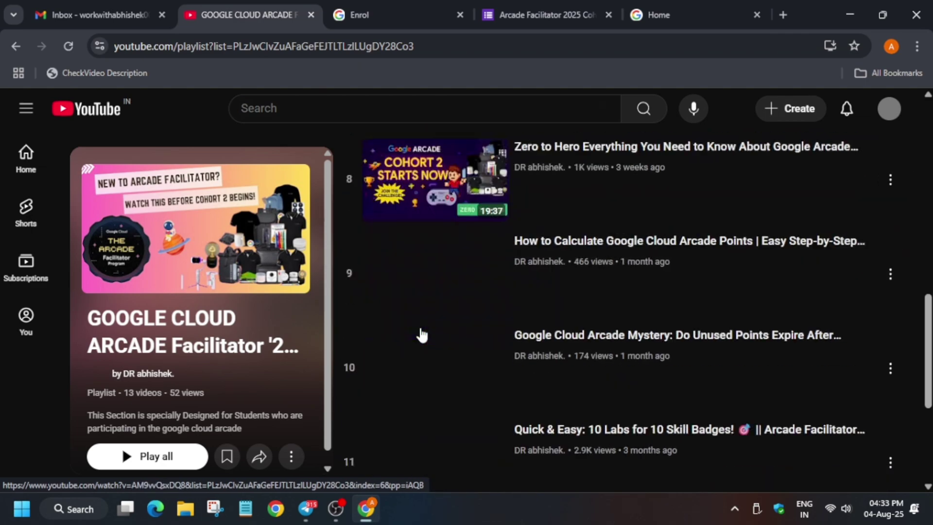
pyautogui.scroll(15, 421, 334)
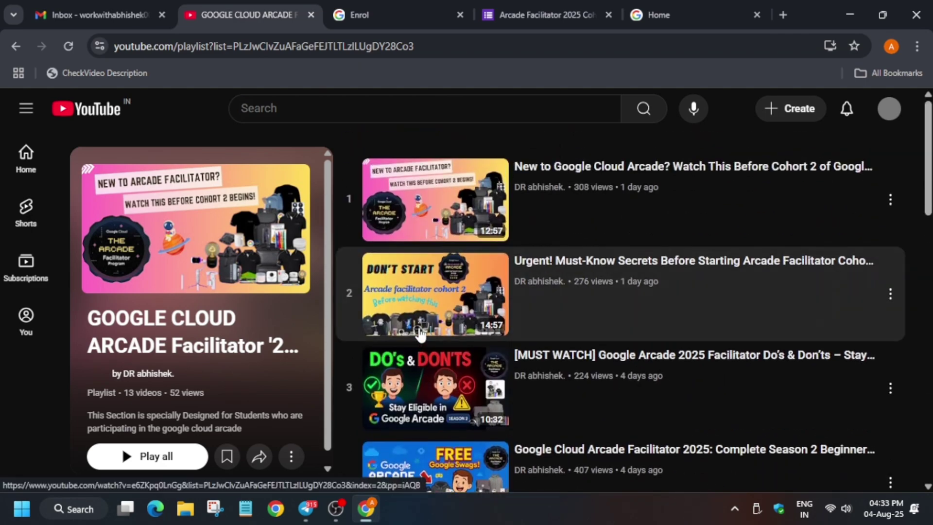
pyautogui.scroll(-12, 420, 334)
pyautogui.scroll(-3, 421, 334)
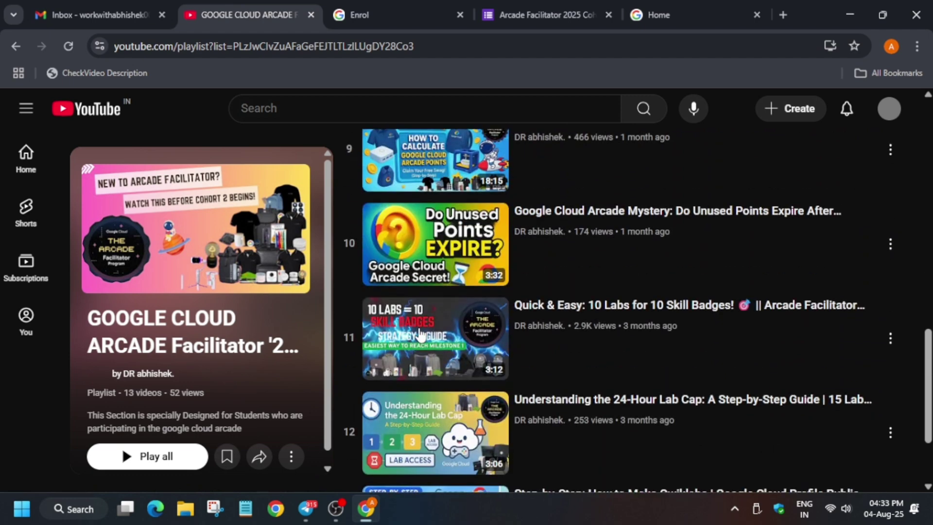
pyautogui.scroll(7, 420, 335)
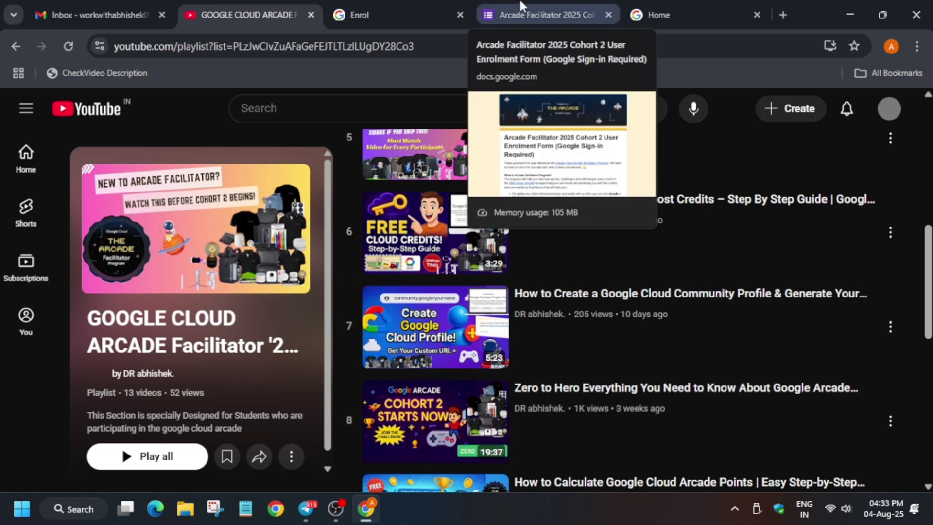
# Step: Return to the enrolment form, agree to record the account's email with the response, and continue to the next section
pyautogui.click(517, 7)
pyautogui.scroll(-8, 330, 256)
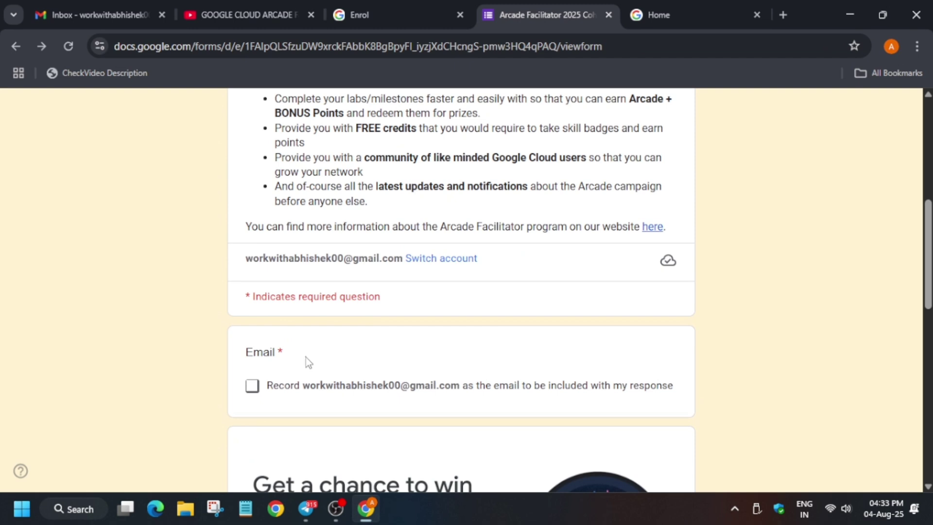
pyautogui.click(253, 389)
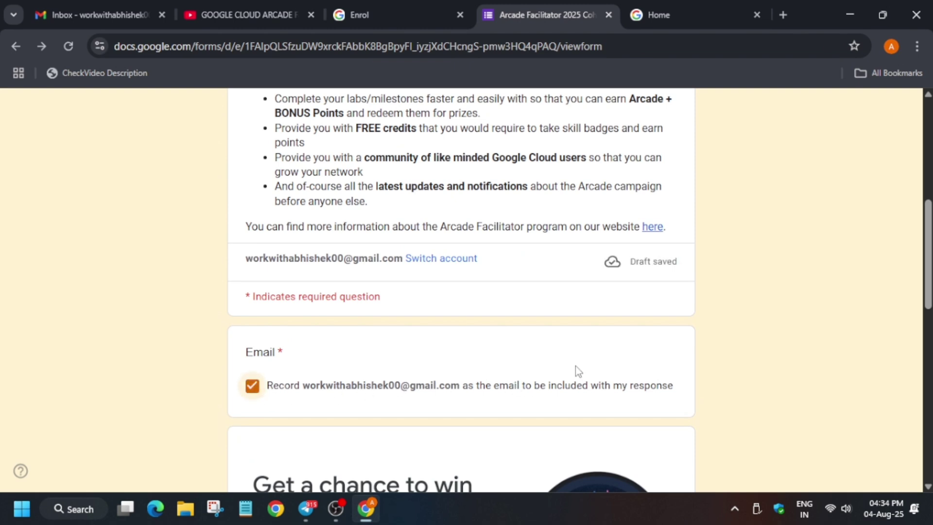
pyautogui.scroll(-2, 553, 352)
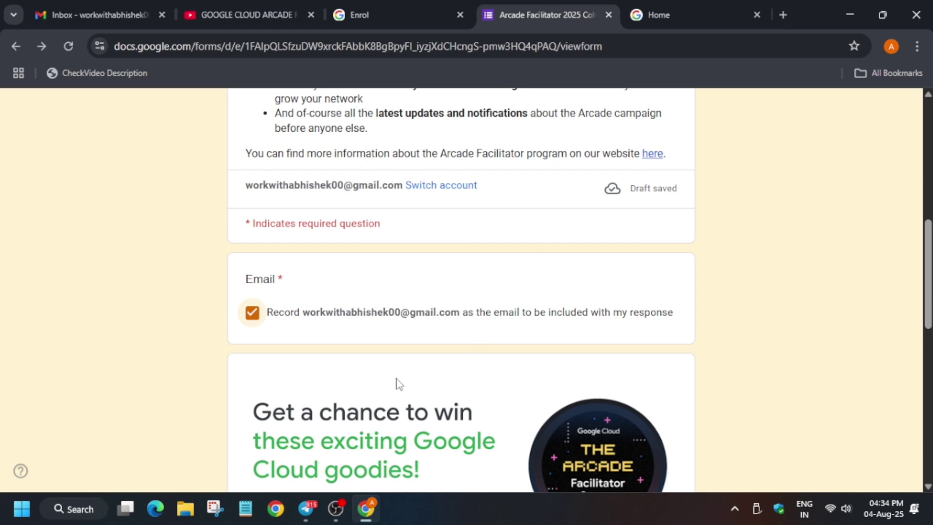
pyautogui.scroll(-10, 311, 349)
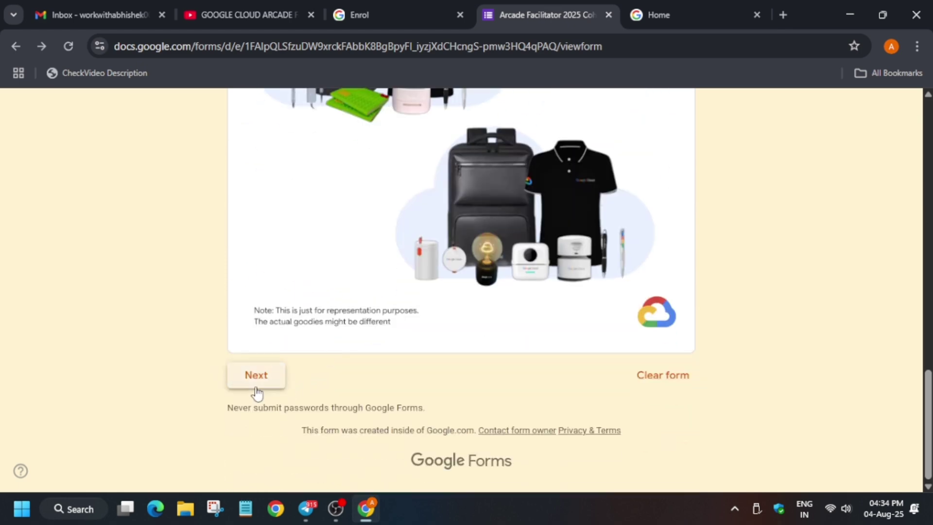
pyautogui.click(255, 388)
# Step: Dismiss the autosave notice, accept the Terms & Conditions, and continue to the next section of the form
pyautogui.scroll(-8, 340, 364)
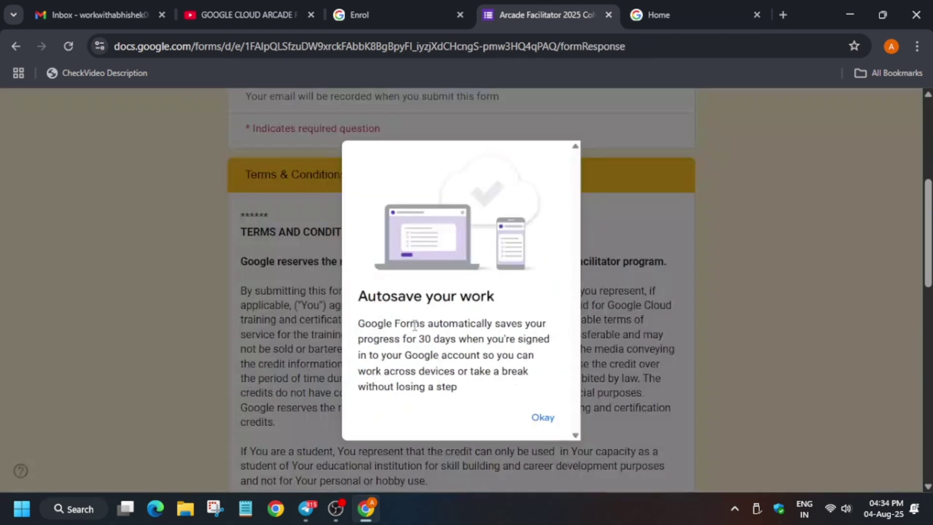
pyautogui.click(550, 431)
pyautogui.scroll(-15, 412, 384)
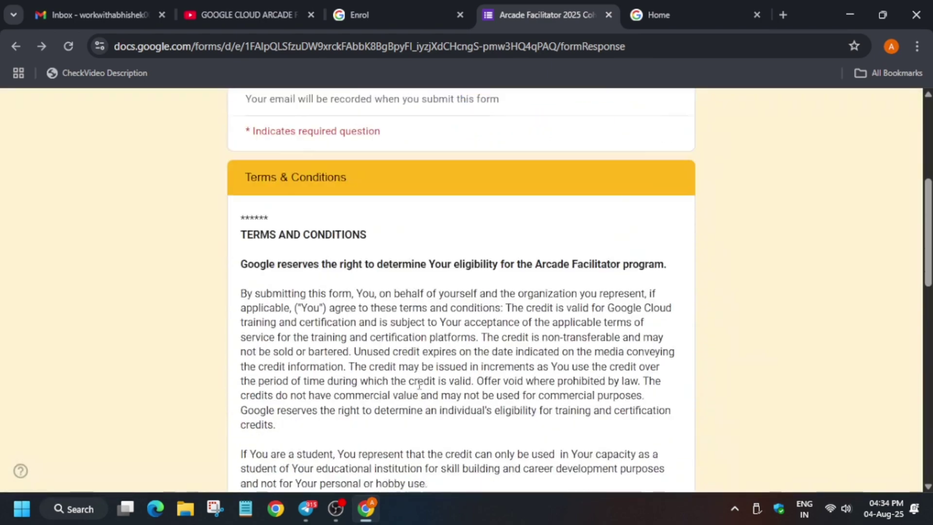
pyautogui.scroll(-3, 412, 384)
pyautogui.click(252, 279)
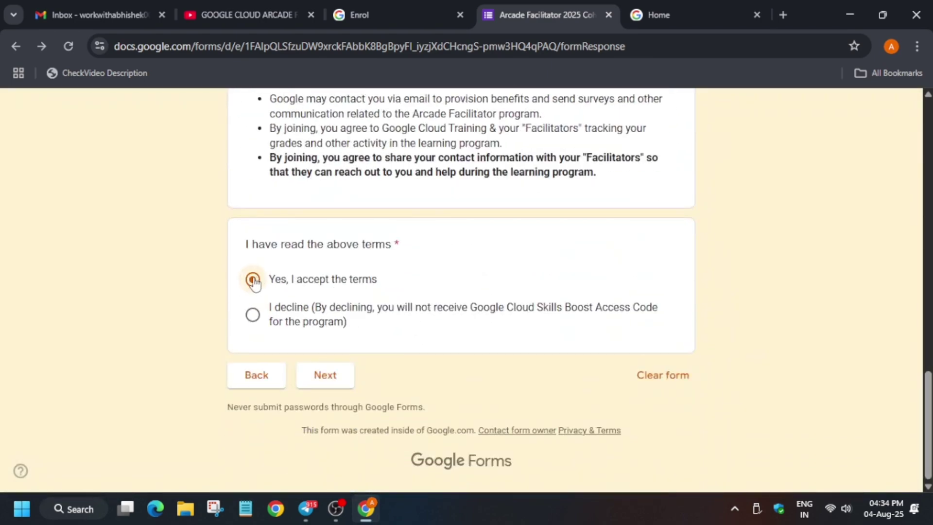
pyautogui.click(340, 376)
# Step: Dismiss the autosave notice and enter the participant's full name in the details section
pyautogui.scroll(-10, 589, 323)
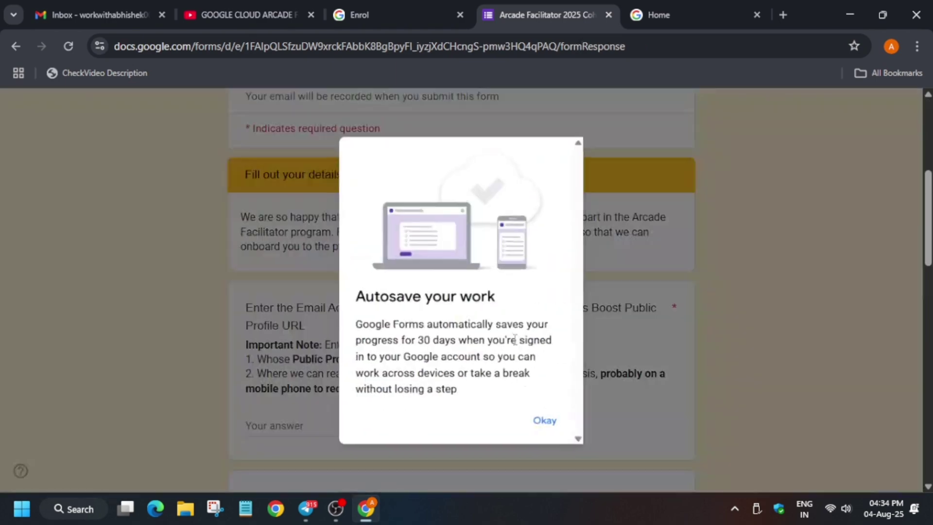
pyautogui.click(546, 432)
pyautogui.scroll(-10, 468, 326)
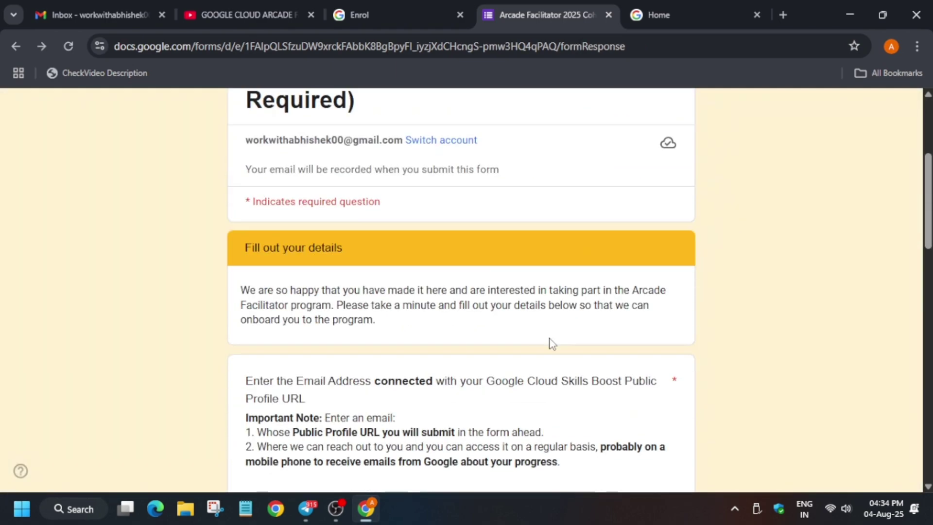
pyautogui.click(435, 242)
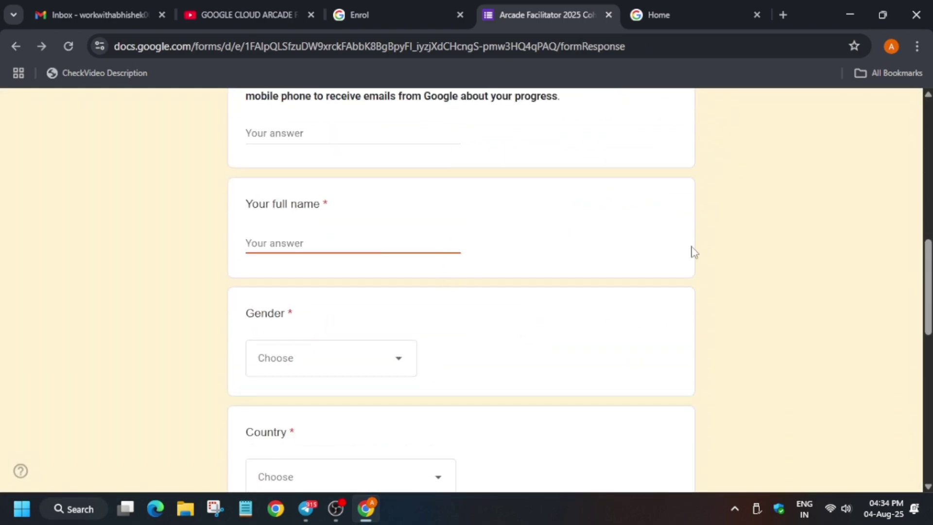
pyautogui.write('Abhishek')
pyautogui.scroll(-2, 612, 258)
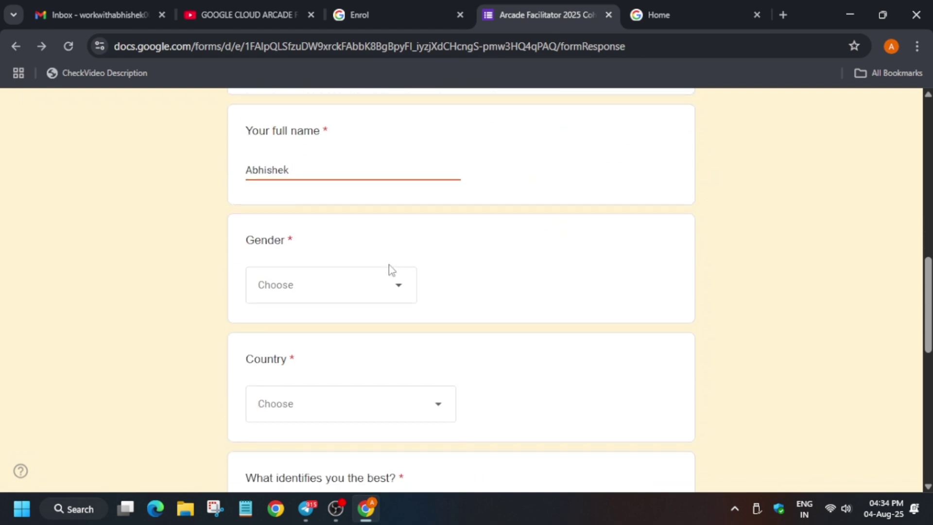
# Step: Set the gender to Male and the country to India in the enrolment form
pyautogui.click(387, 290)
pyautogui.click(305, 386)
pyautogui.scroll(-4, 402, 354)
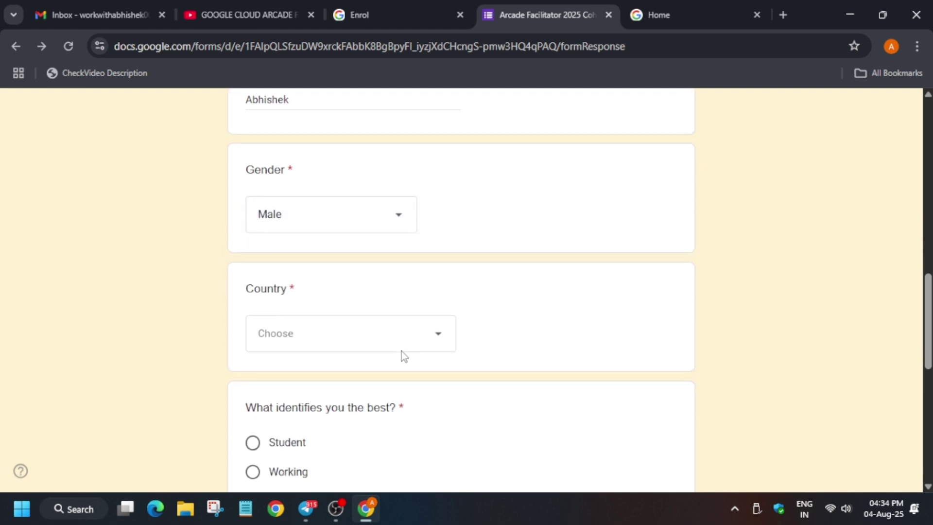
pyautogui.click(407, 199)
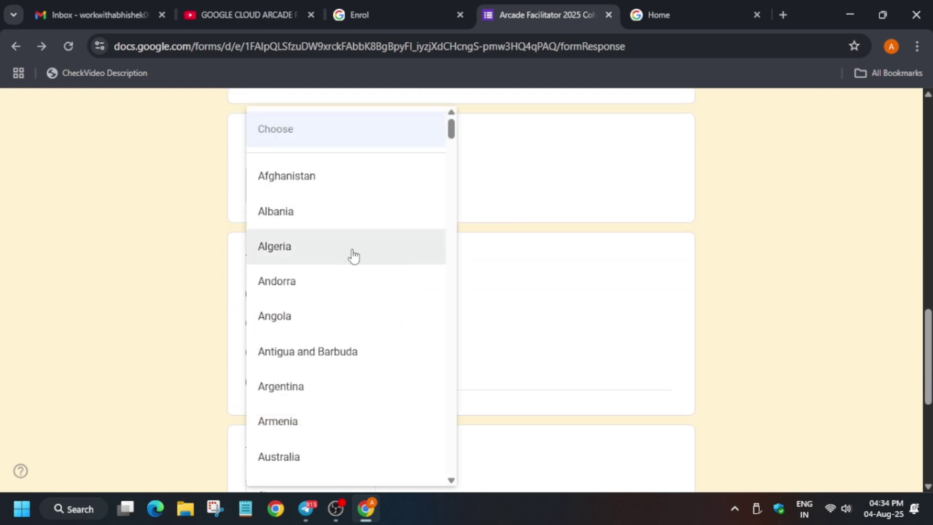
pyautogui.write('in')
pyautogui.press('Return')
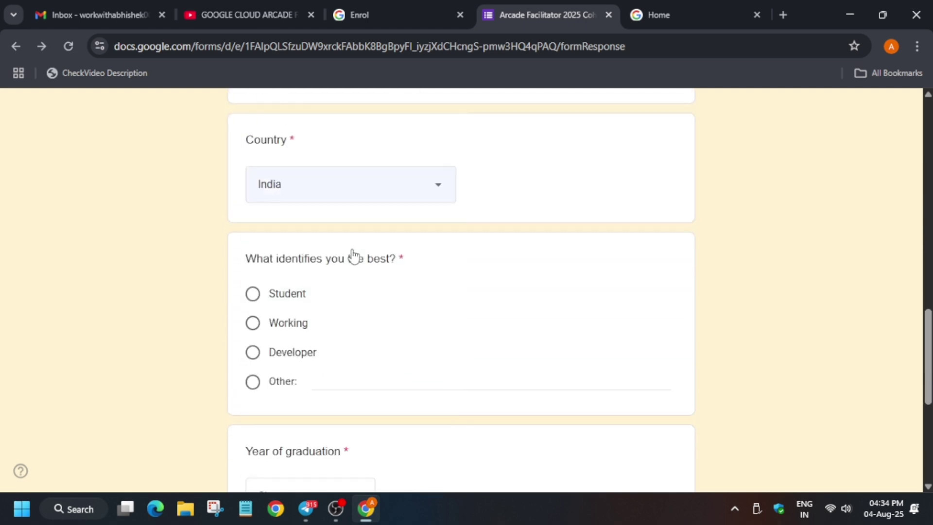
# Step: Choose Working as what identifies the participant best and set the year of graduation to Graduated
pyautogui.click(254, 297)
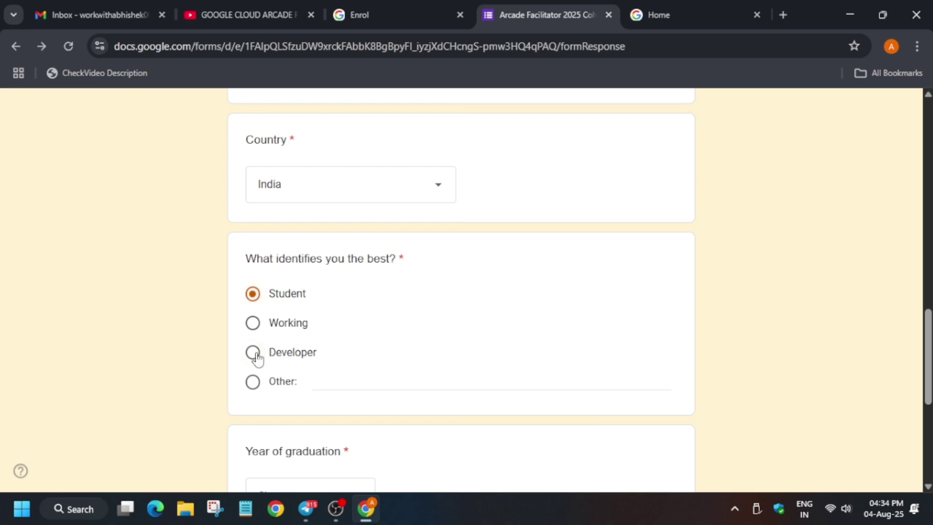
pyautogui.scroll(-3, 258, 358)
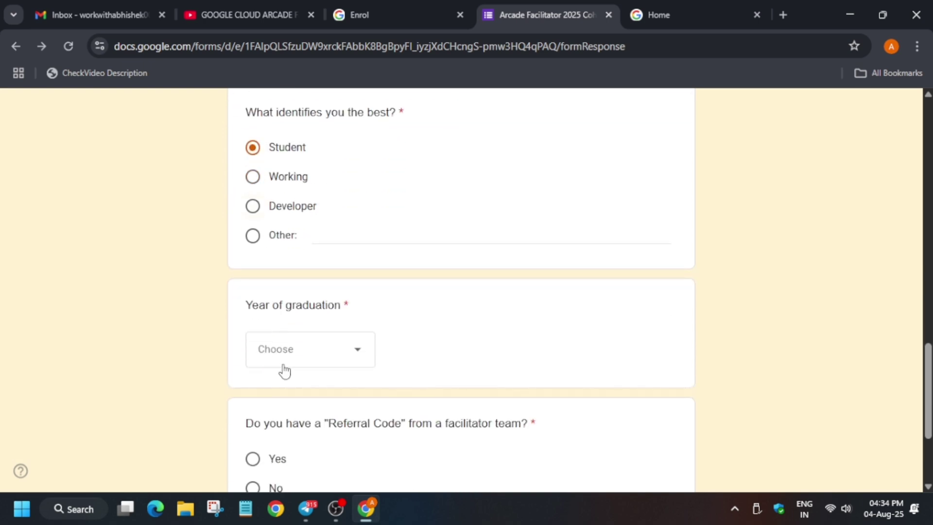
pyautogui.click(254, 178)
pyautogui.click(318, 362)
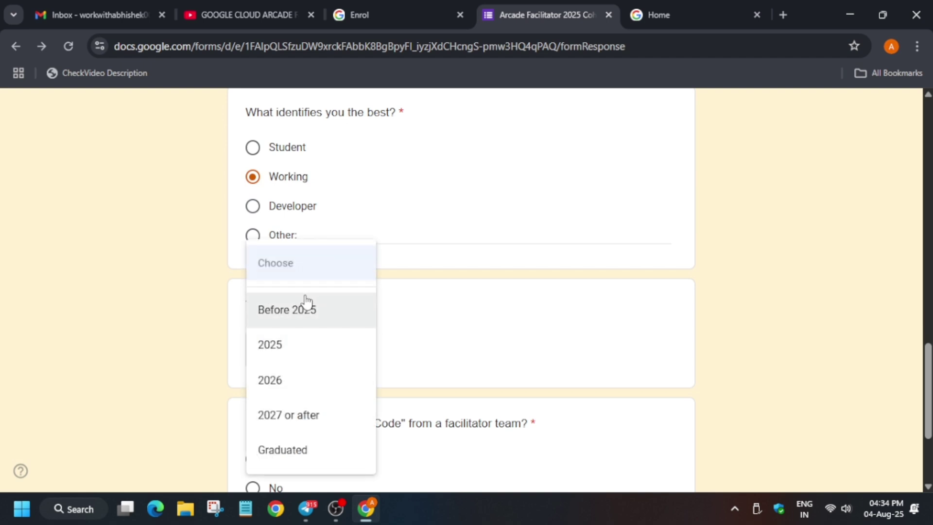
pyautogui.click(310, 314)
pyautogui.click(302, 354)
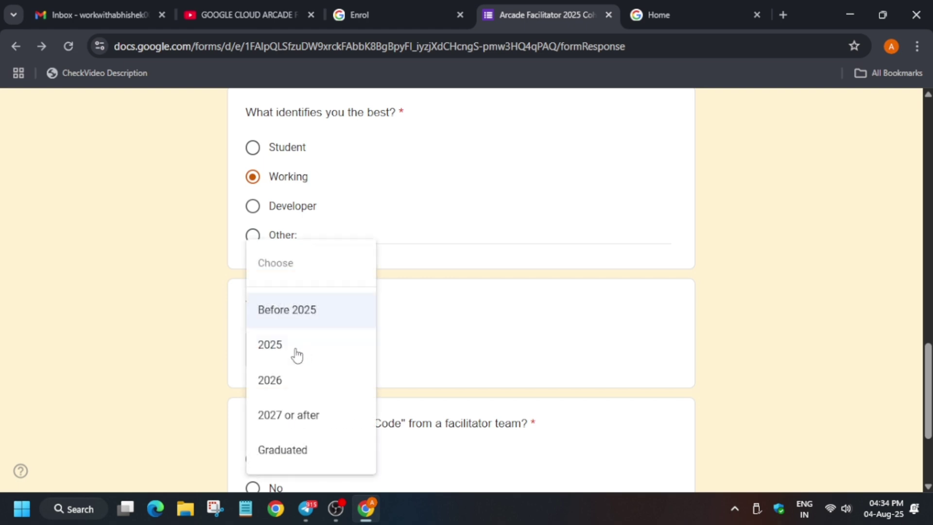
pyautogui.click(301, 451)
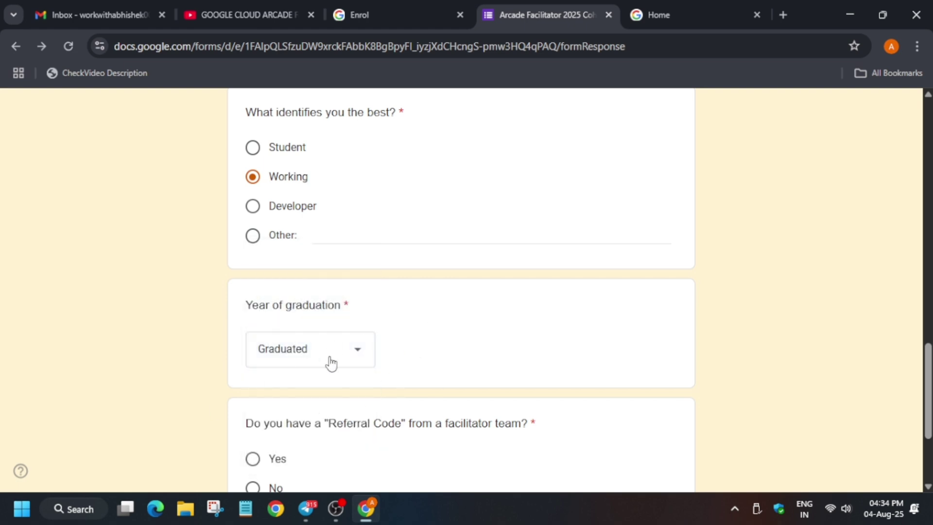
# Step: Answer Yes to having a referral code from a facilitator team and try to continue to the next section
pyautogui.scroll(-3, 335, 362)
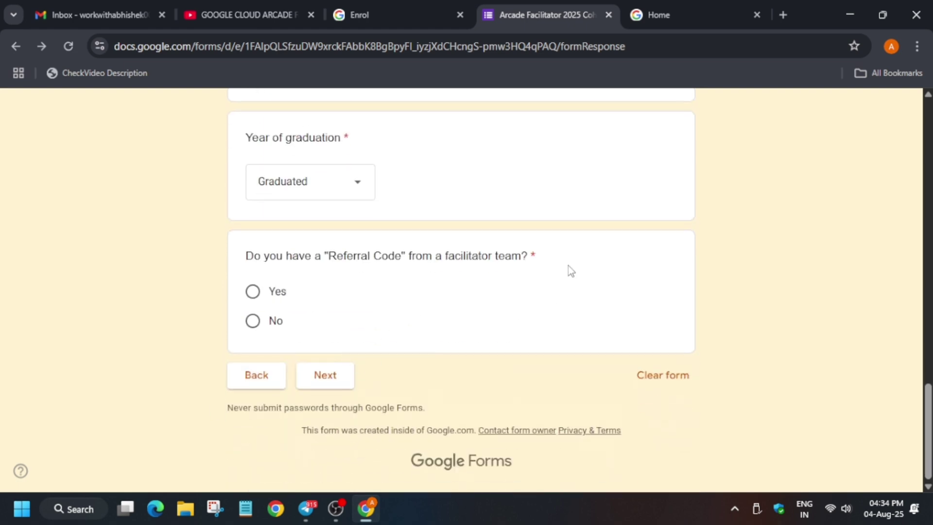
pyautogui.click(253, 294)
pyautogui.click(337, 370)
pyautogui.scroll(8, 567, 263)
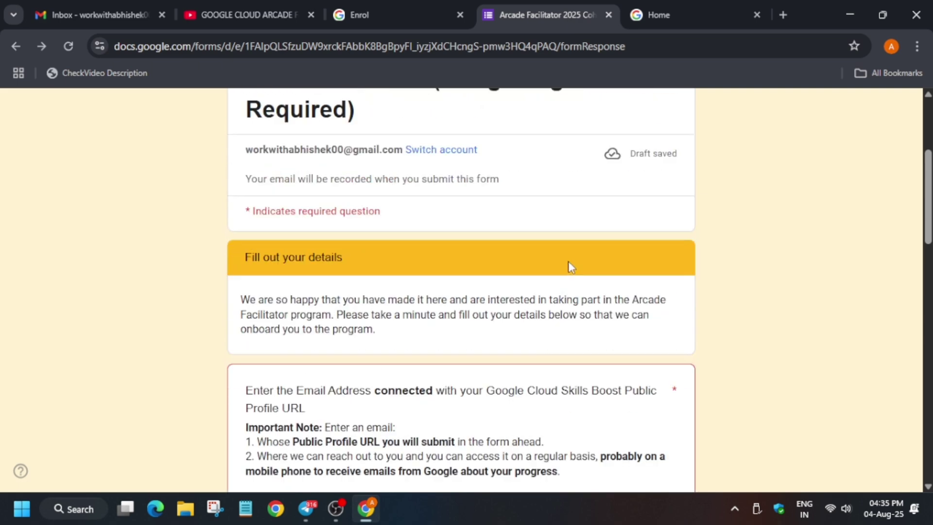
pyautogui.scroll(-8, 567, 264)
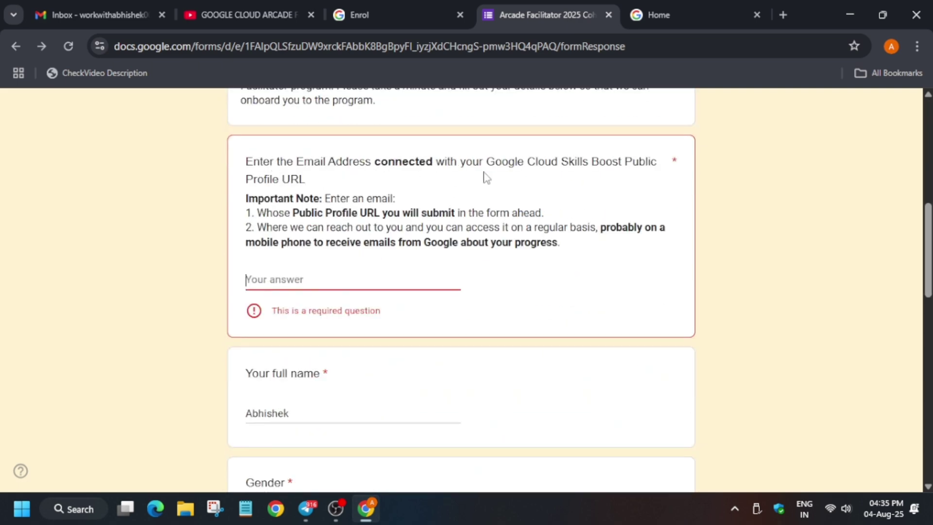
# Step: Search Google for qwiklabs in a new browser tab and open the Google Cloud Skills Boost site
pyautogui.scroll(-6, 464, 293)
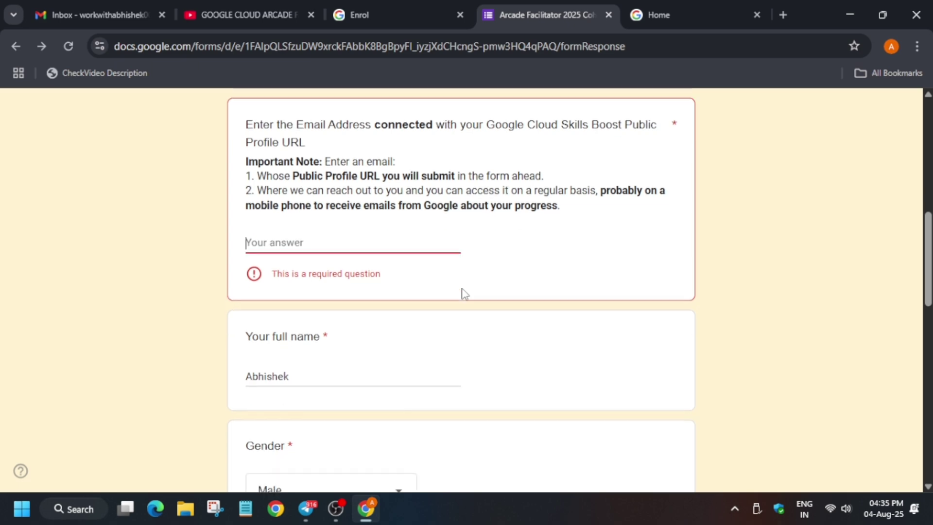
pyautogui.scroll(-9, 467, 291)
pyautogui.scroll(18, 469, 294)
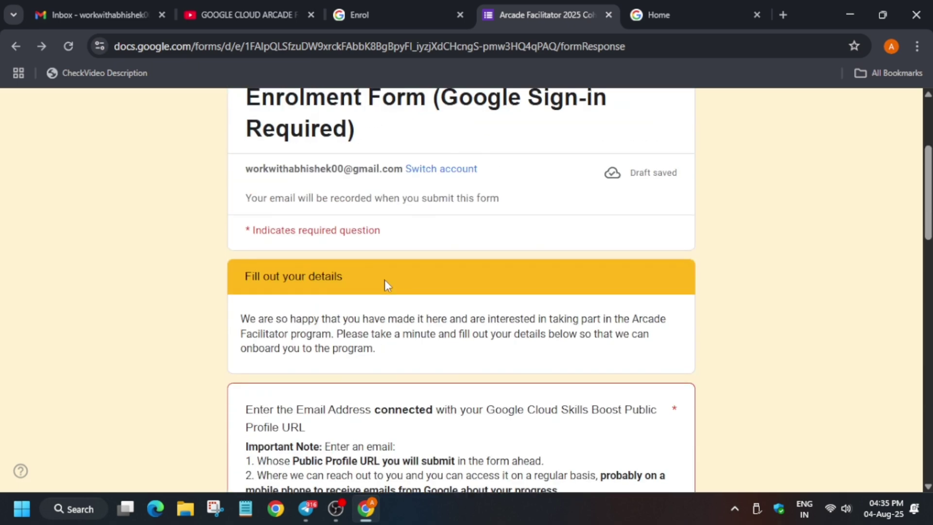
pyautogui.scroll(-5, 605, 369)
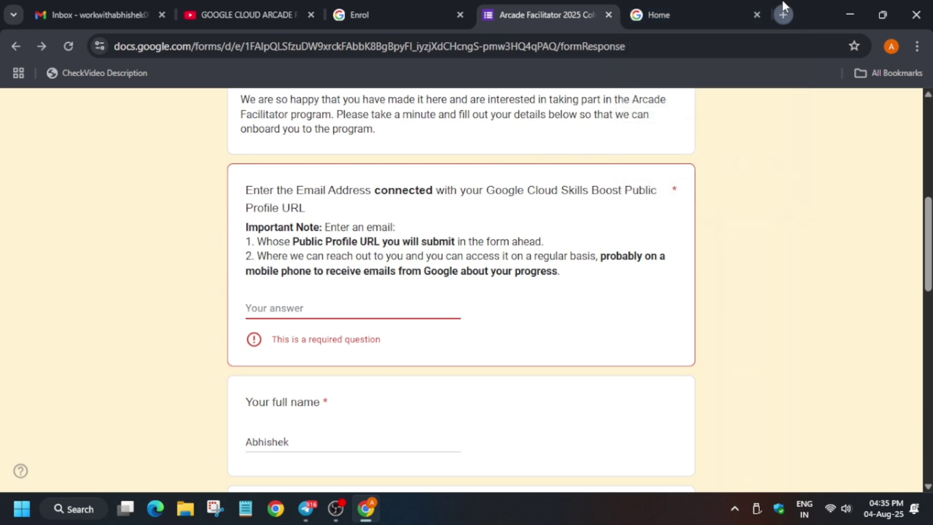
pyautogui.click(783, 14)
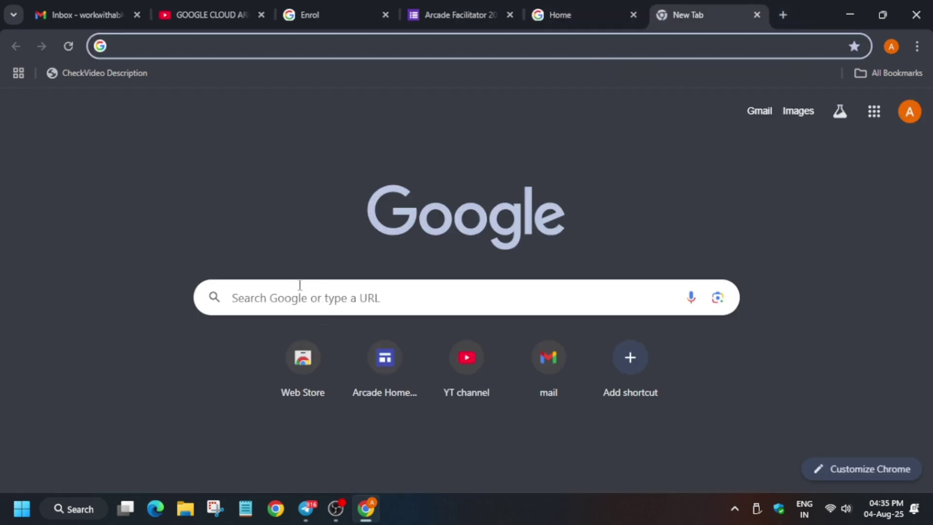
pyautogui.write('qw')
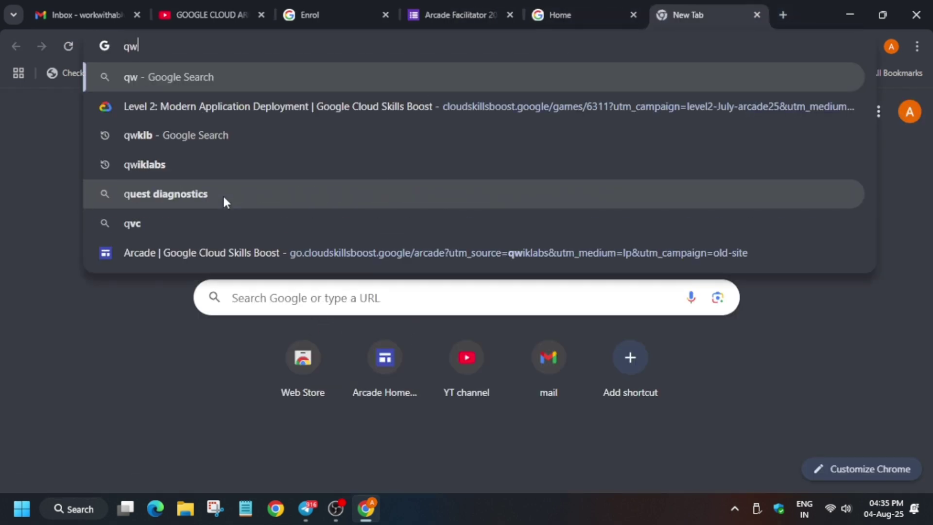
pyautogui.write('iklabs')
pyautogui.press('Return')
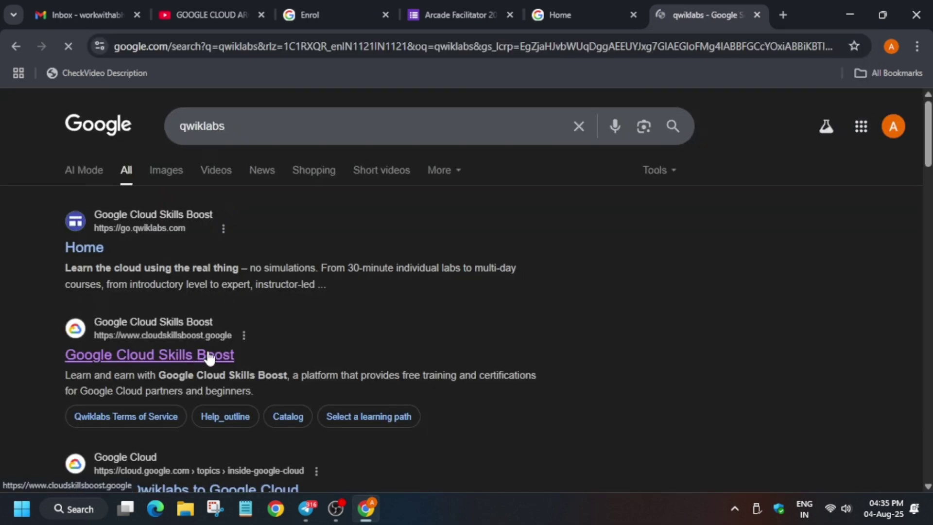
pyautogui.click(209, 357)
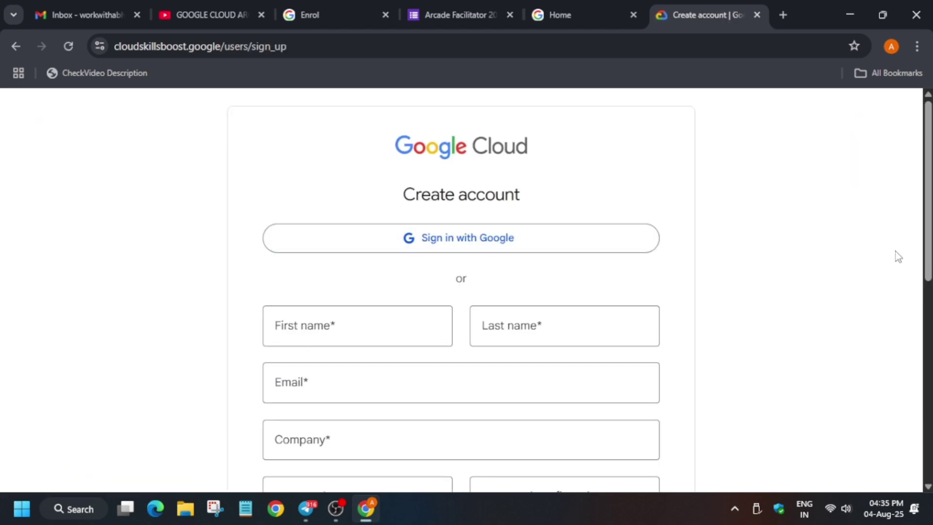
# Step: Sign in to Google Cloud Skills Boost with the Google account and dismiss the expiring credits notice
pyautogui.scroll(-4, 795, 216)
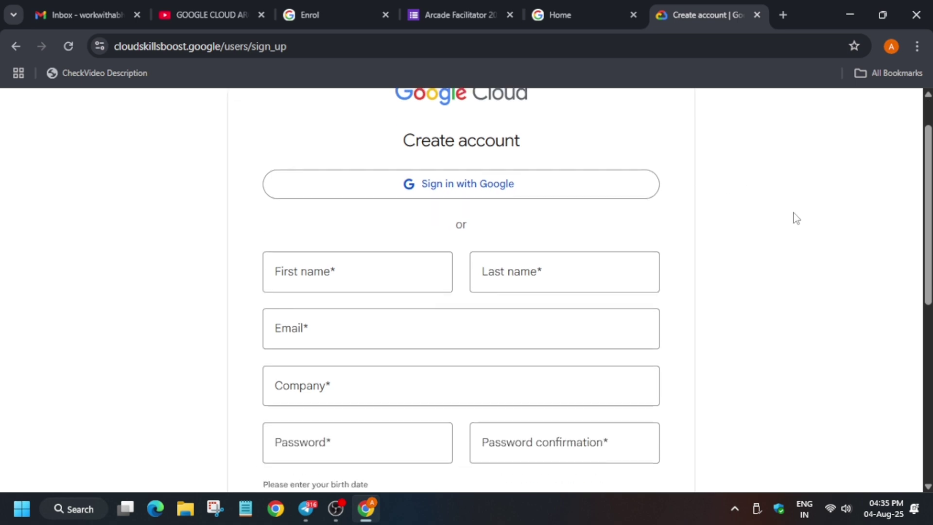
pyautogui.scroll(-3, 795, 214)
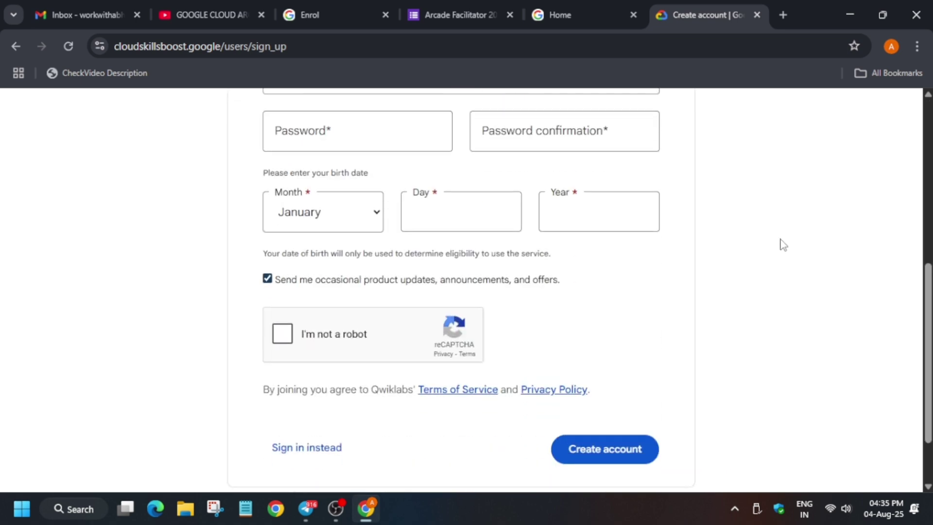
pyautogui.moveTo(926, 402); pyautogui.dragTo(923, 305)
pyautogui.scroll(3, 921, 301)
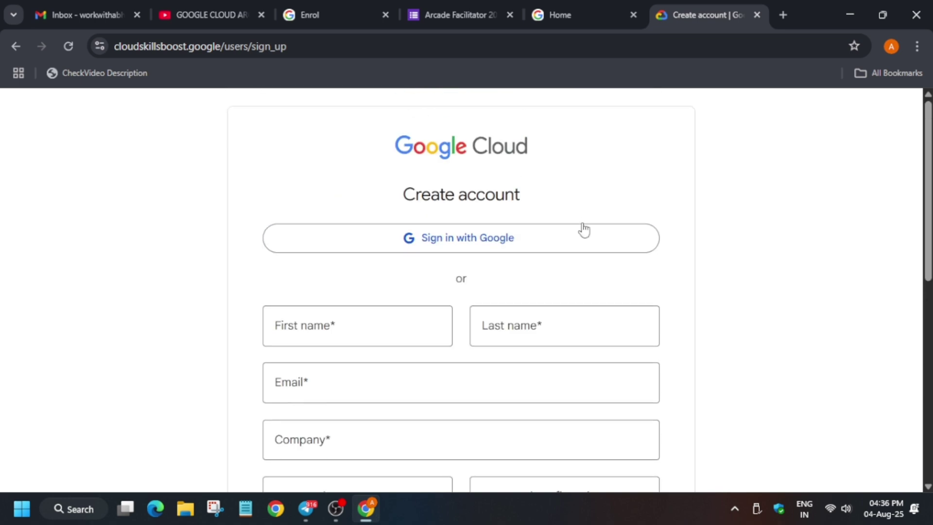
pyautogui.click(594, 238)
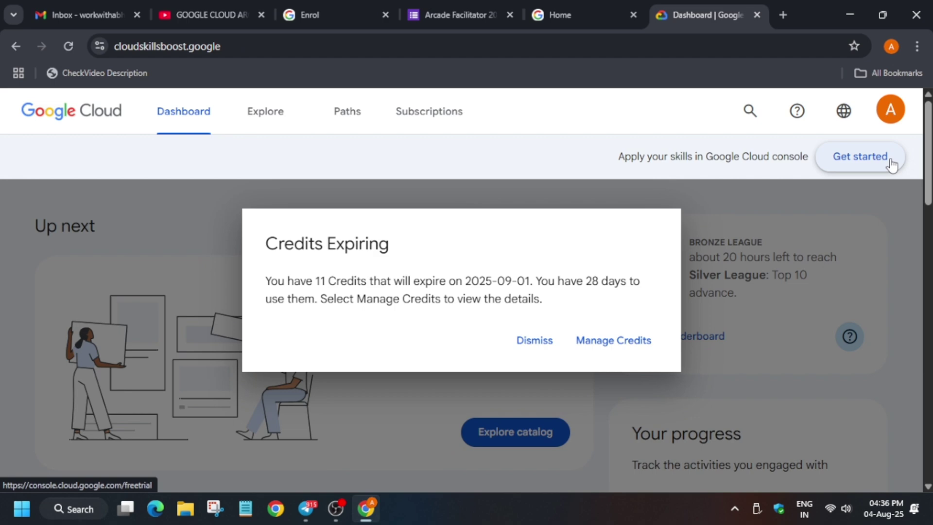
pyautogui.click(538, 340)
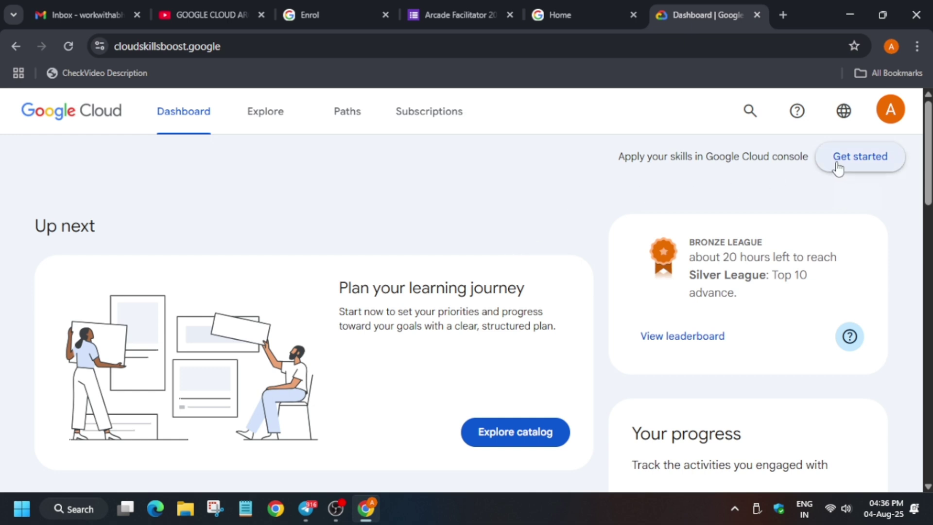
# Step: Open the Skills Boost account settings and check the enrolment form's question about the connected email address
pyautogui.click(890, 118)
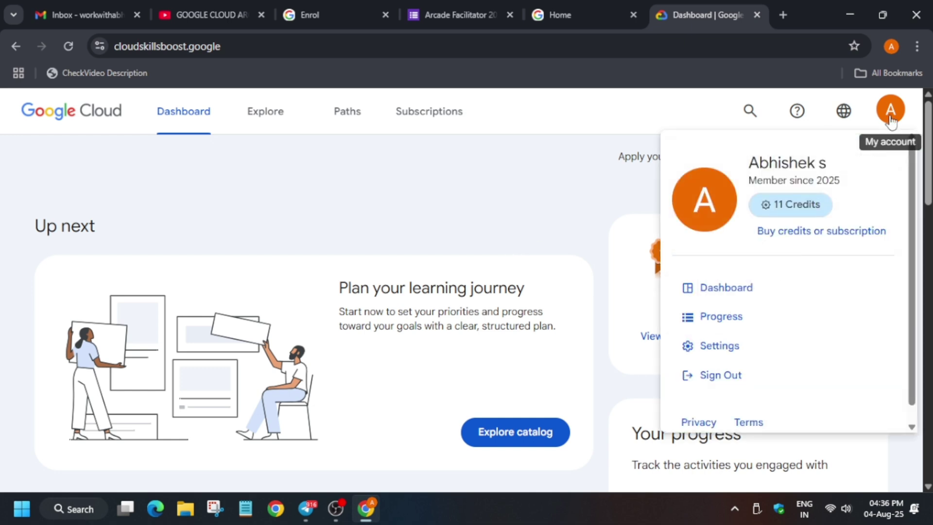
pyautogui.click(718, 346)
pyautogui.click(457, 15)
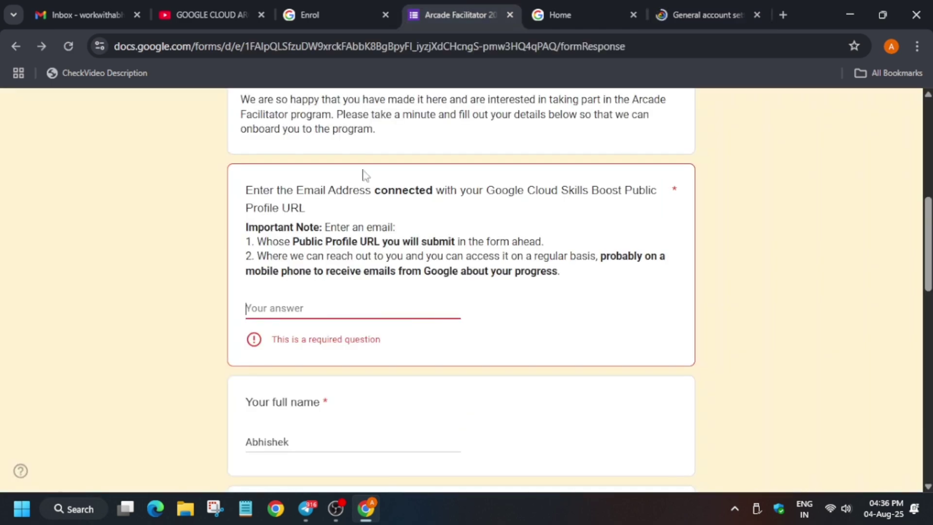
pyautogui.moveTo(248, 187); pyautogui.dragTo(588, 205)
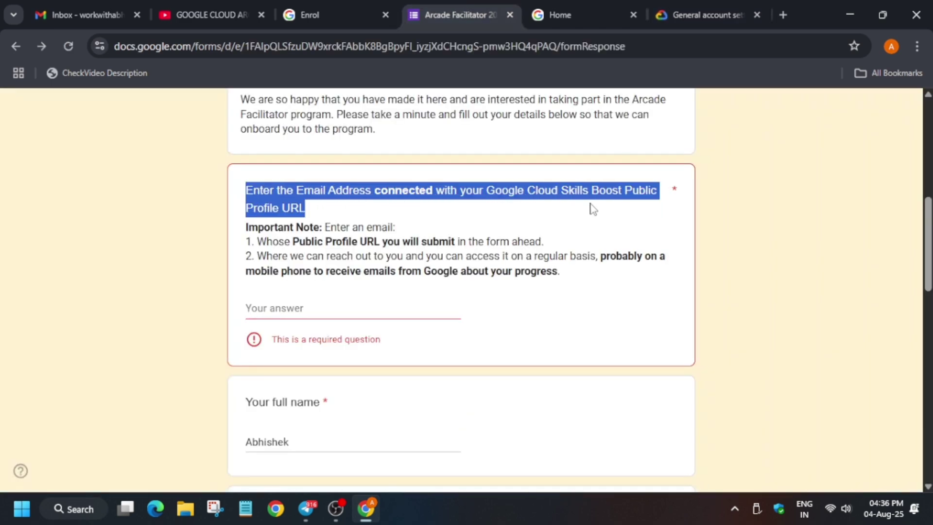
pyautogui.click(731, 12)
# Step: Copy the email address from the Skills Boost account settings and paste it into the enrolment form's email question
pyautogui.click(896, 112)
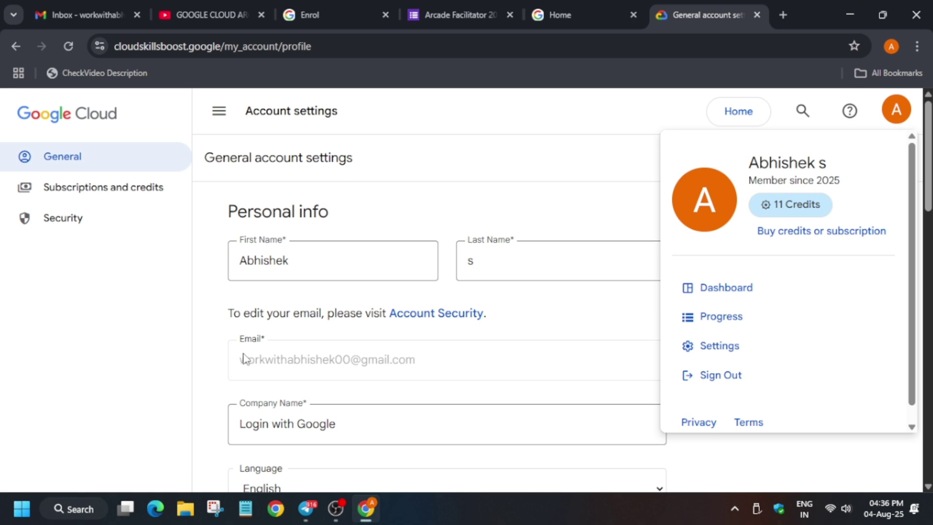
pyautogui.click(273, 342)
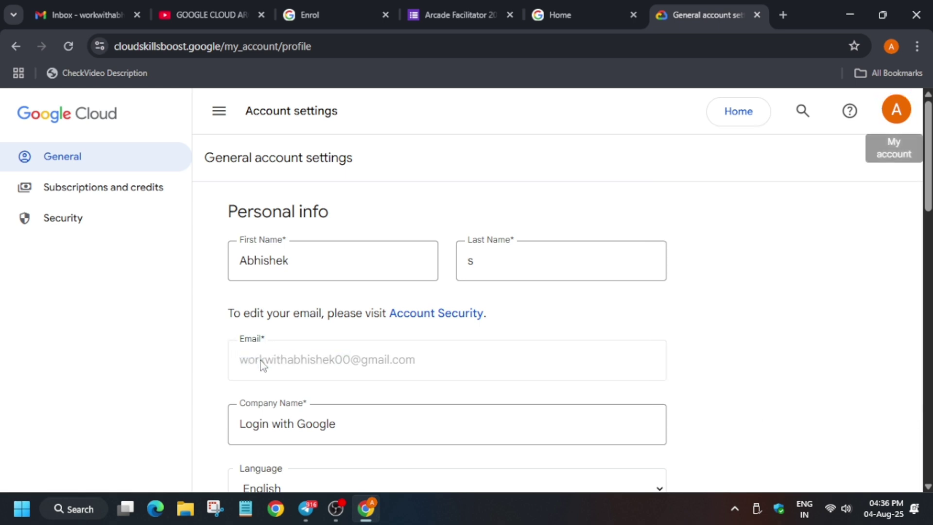
pyautogui.tripleClick(260, 360)
pyautogui.hotkey('ctrl', 'c')
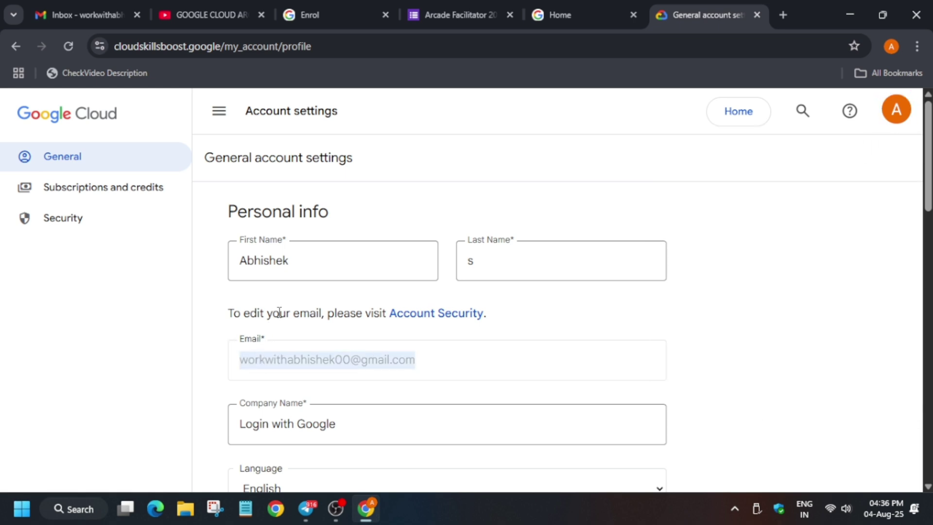
pyautogui.click(464, 10)
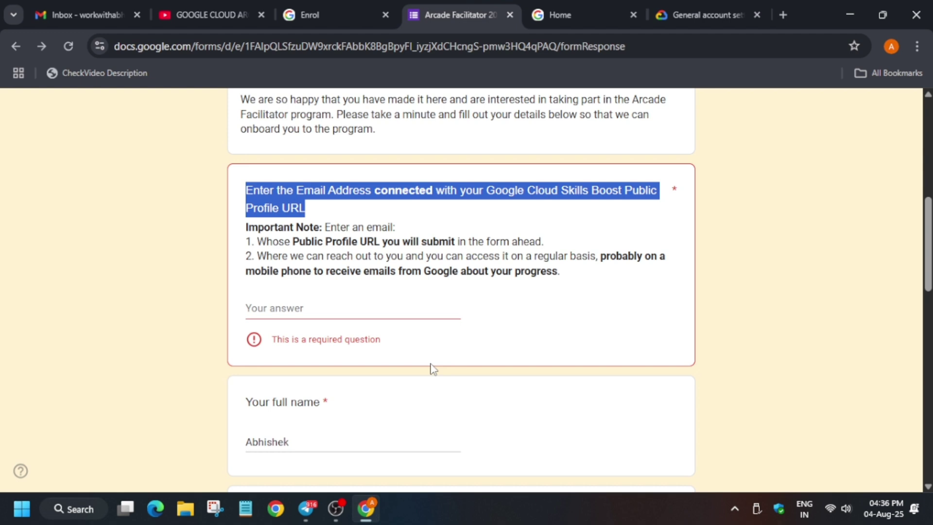
pyautogui.click(344, 307)
pyautogui.hotkey('ctrl', 'v')
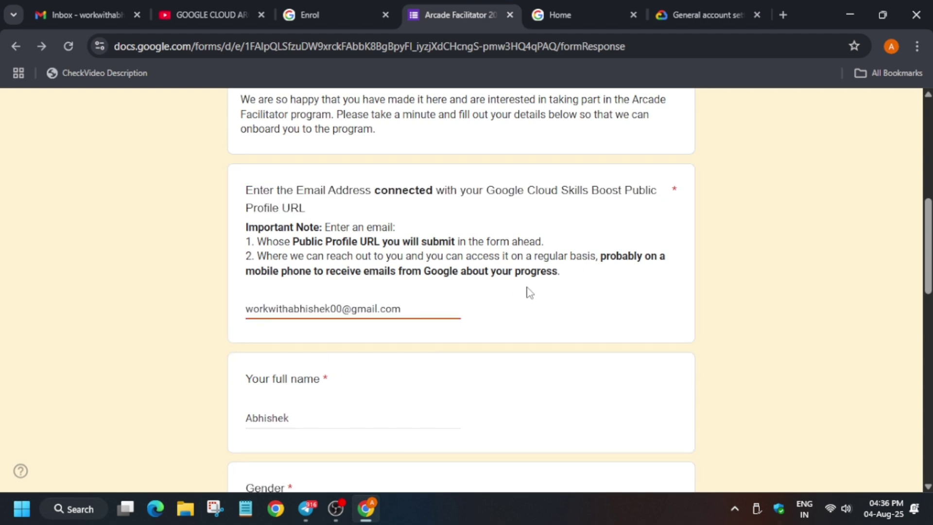
# Step: Continue to the form's Facilitator Team Referral Code section and dismiss the autosave notice
pyautogui.scroll(-8, 551, 294)
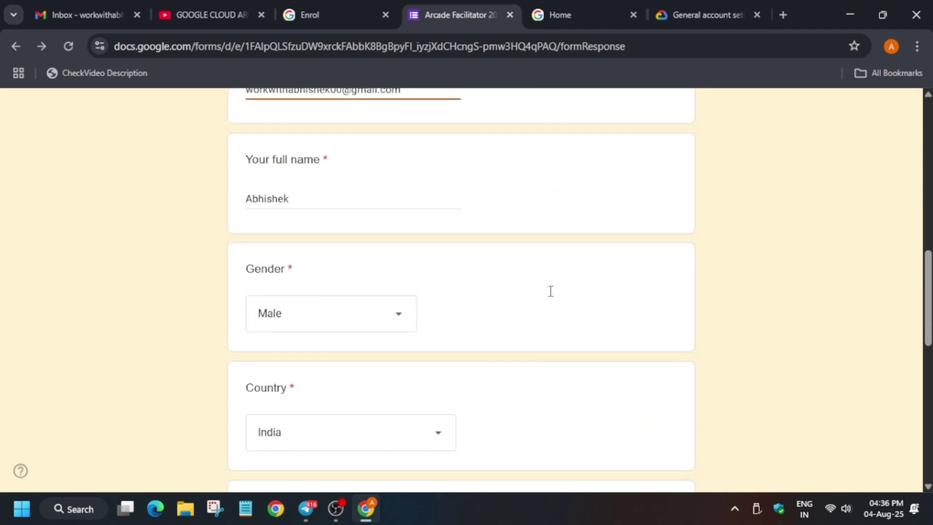
pyautogui.scroll(-10, 551, 297)
pyautogui.click(342, 377)
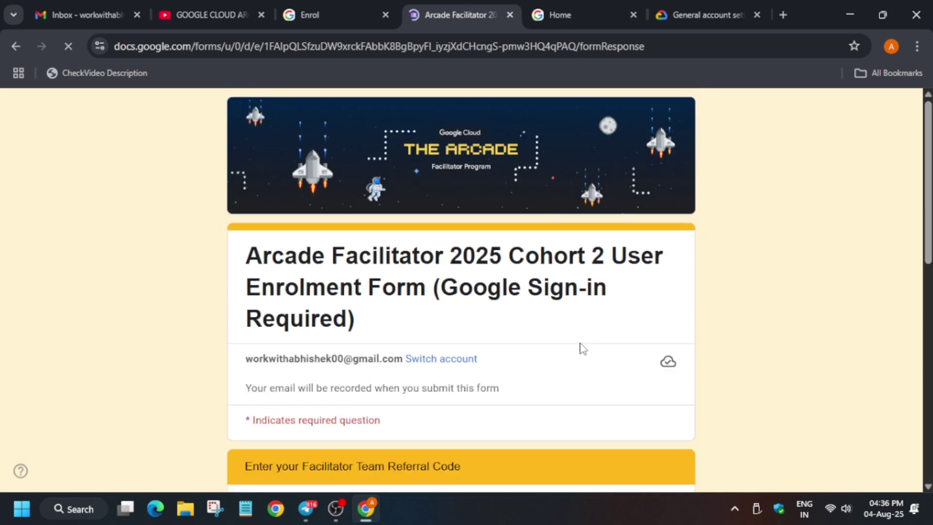
pyautogui.scroll(-4, 581, 348)
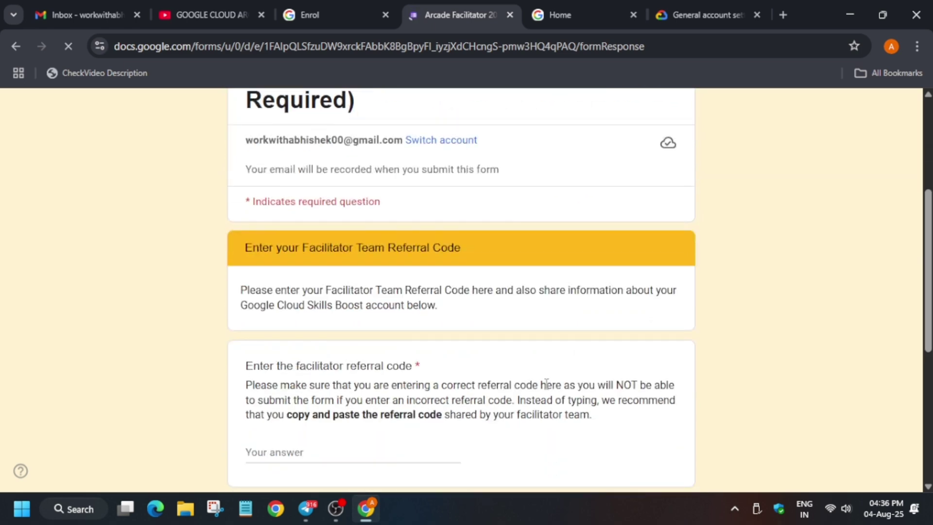
pyautogui.scroll(-2, 545, 384)
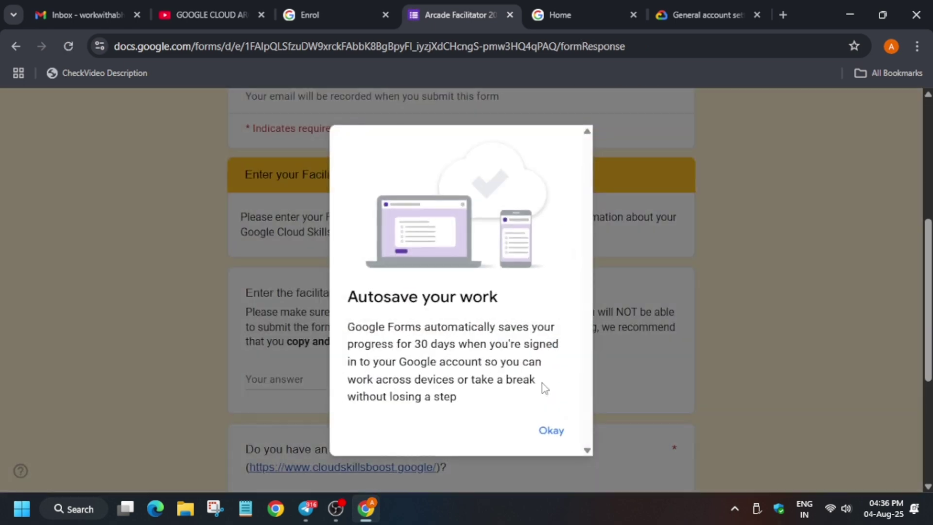
pyautogui.click(549, 432)
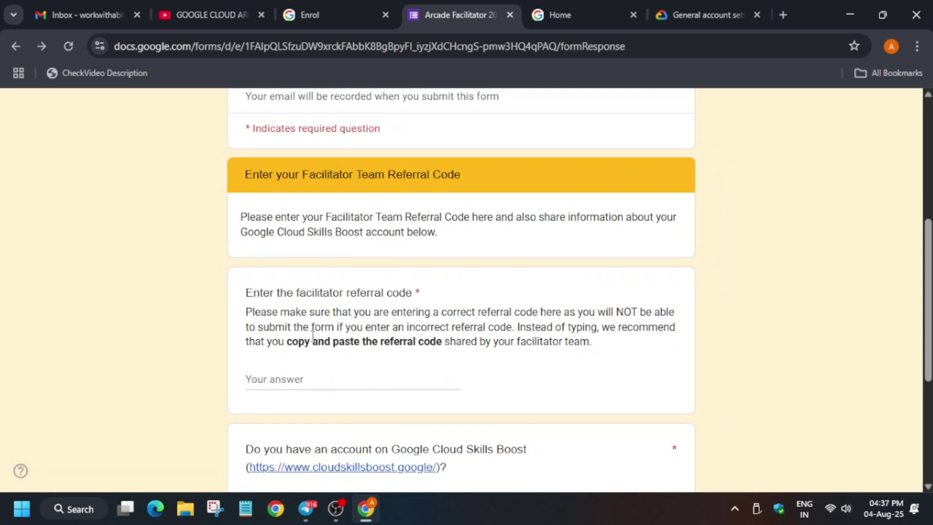
# Step: Open the YouTube playlist creator's channel in a new browser tab and show its posts
pyautogui.click(204, 14)
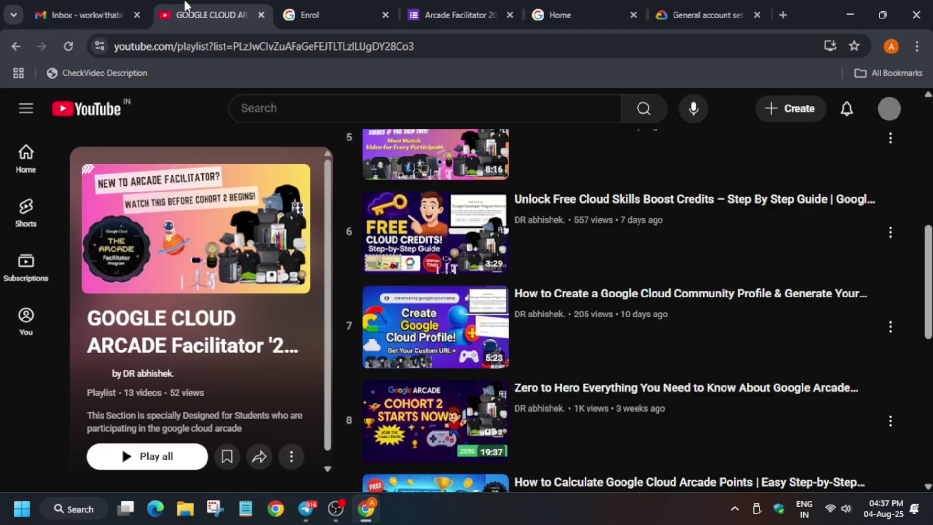
pyautogui.rightClick(147, 372)
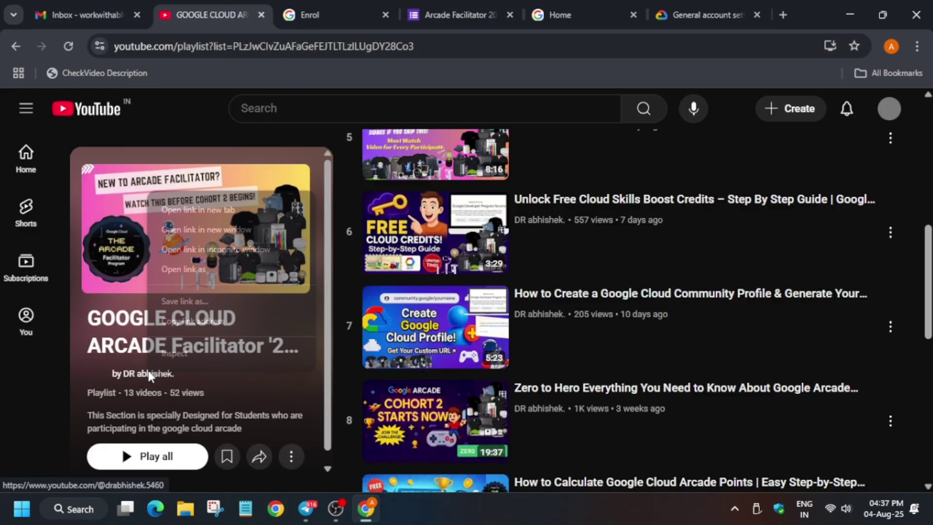
pyautogui.click(205, 209)
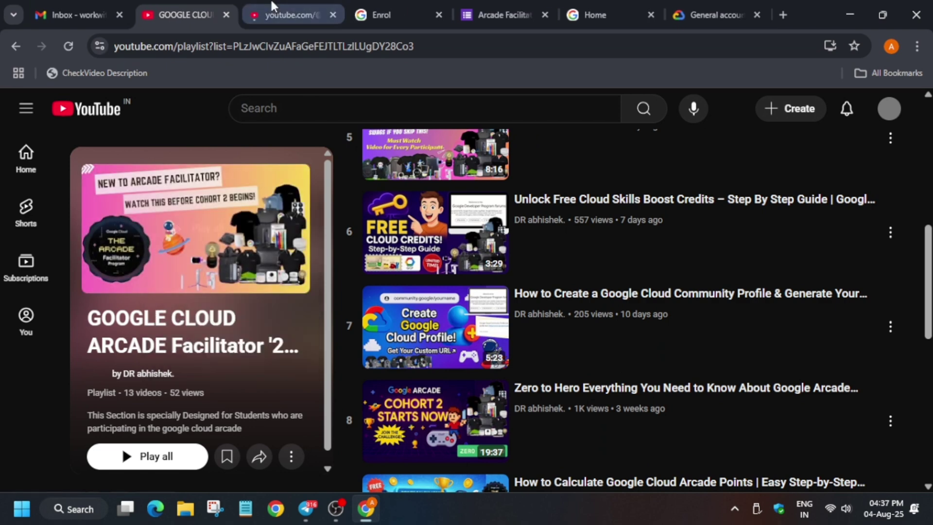
pyautogui.click(272, 6)
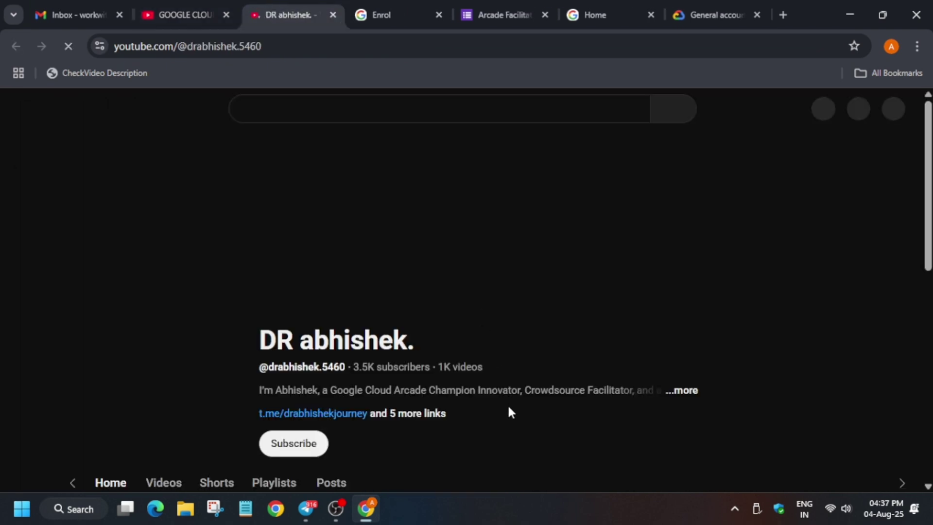
pyautogui.click(333, 429)
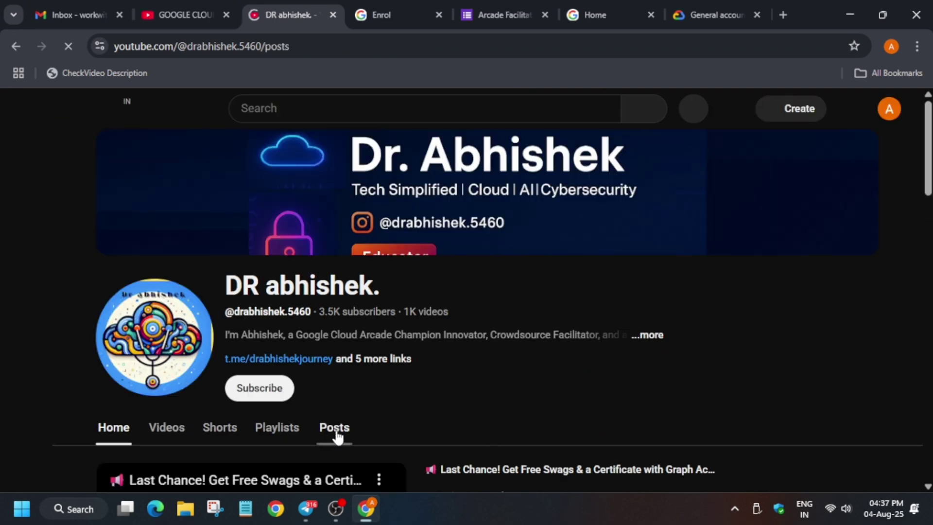
# Step: Expand the channel's Google Cloud Arcade Facilitator enrolment post and select the referral code in its text
pyautogui.scroll(-5, 520, 402)
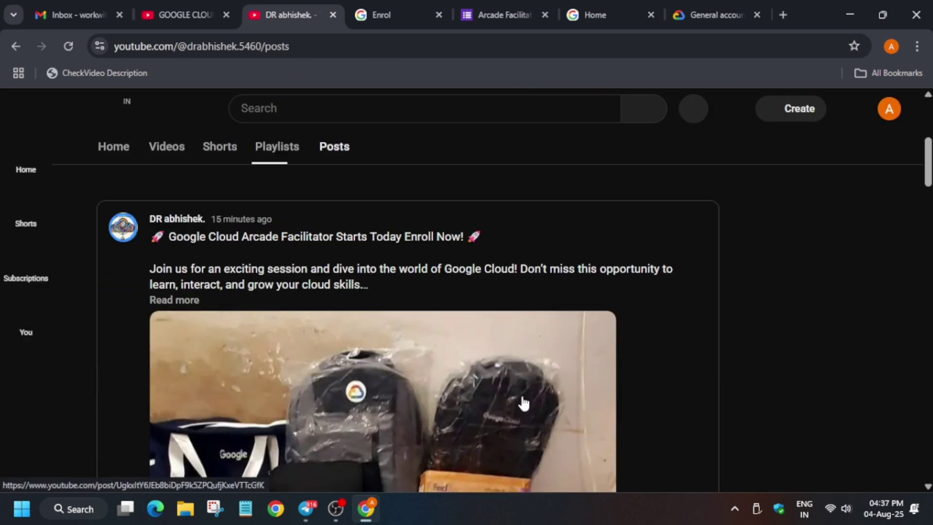
pyautogui.scroll(-5, 431, 357)
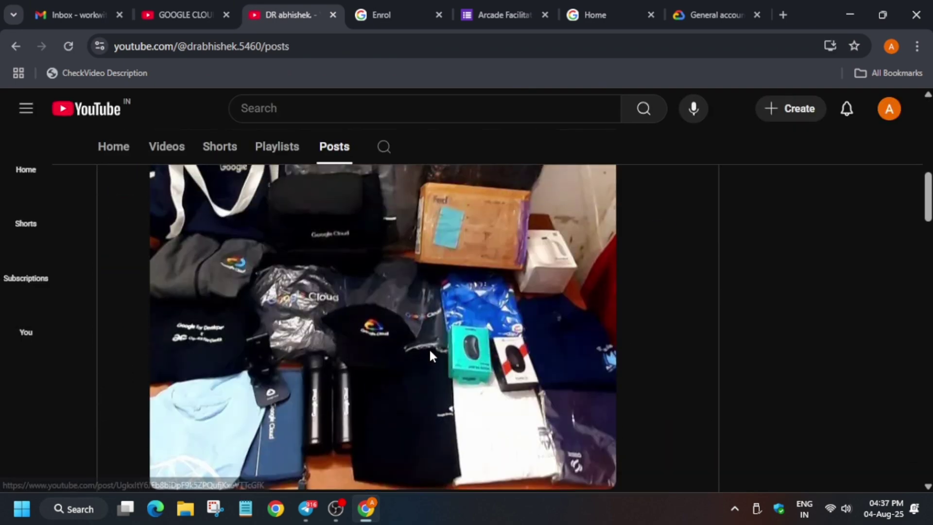
pyautogui.scroll(-3, 258, 307)
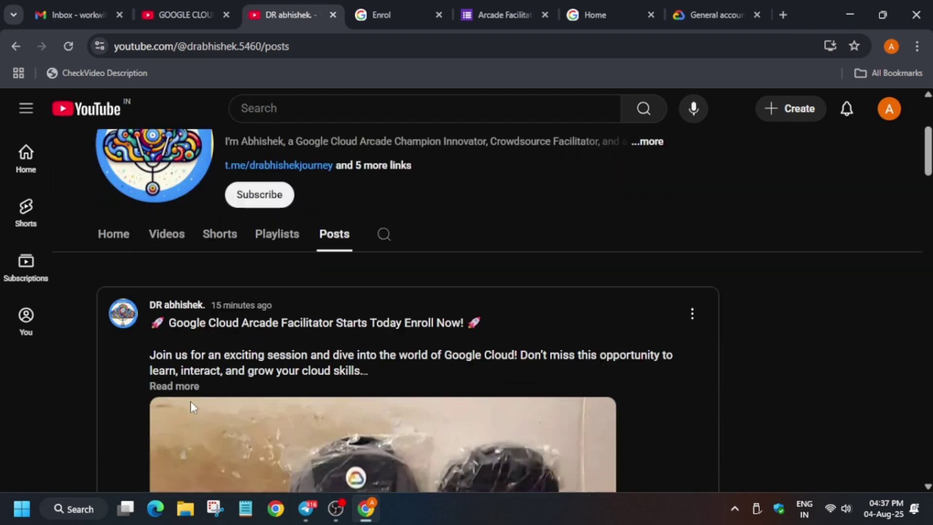
pyautogui.click(197, 305)
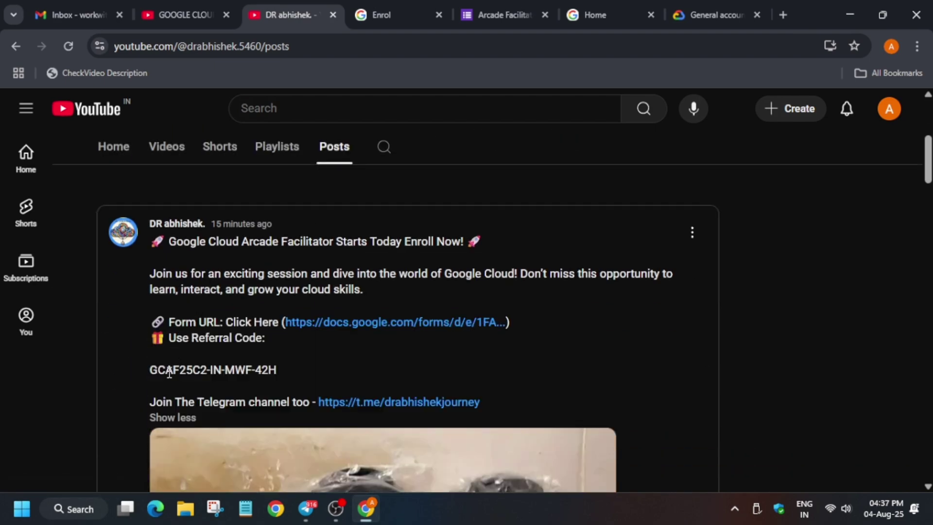
pyautogui.moveTo(152, 371); pyautogui.dragTo(286, 375)
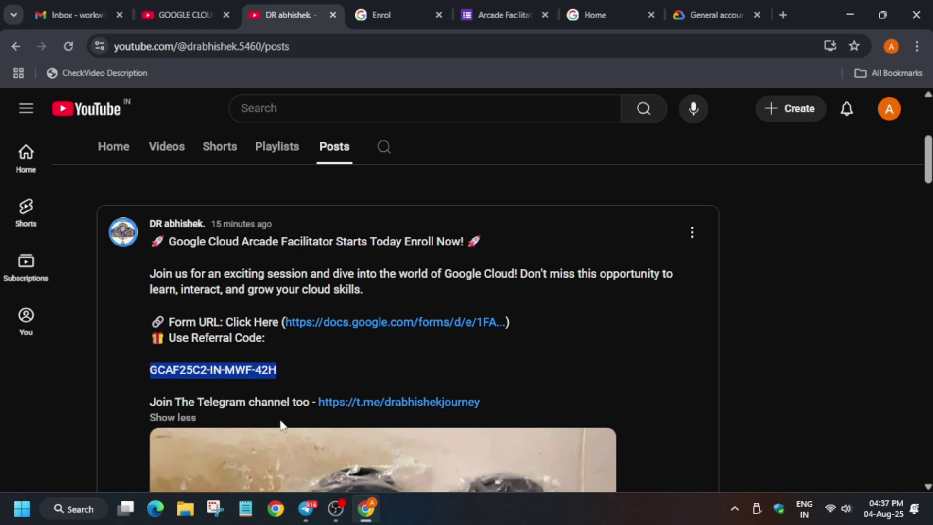
# Step: Switch to Telegram, copy the referral code from the channel's Arcade Facilitator message, and close the Telegram window
pyautogui.click(306, 508)
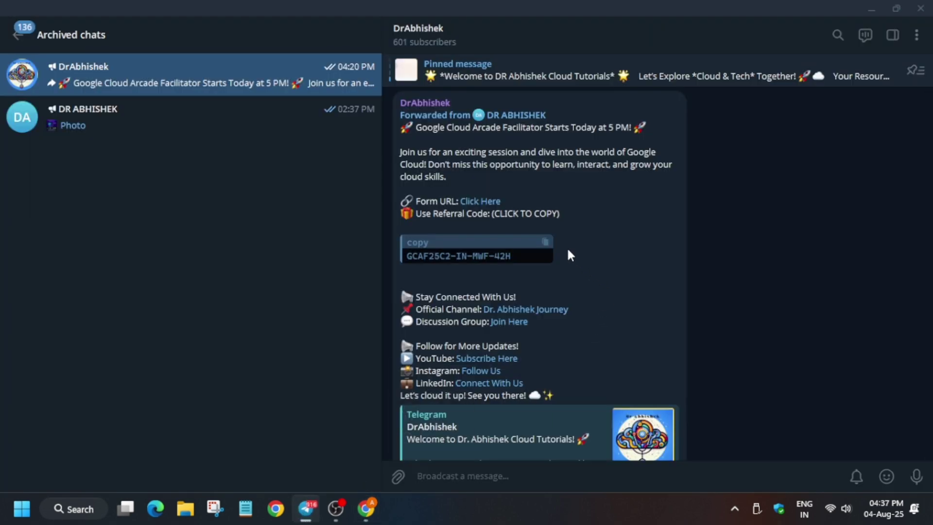
pyautogui.click(465, 257)
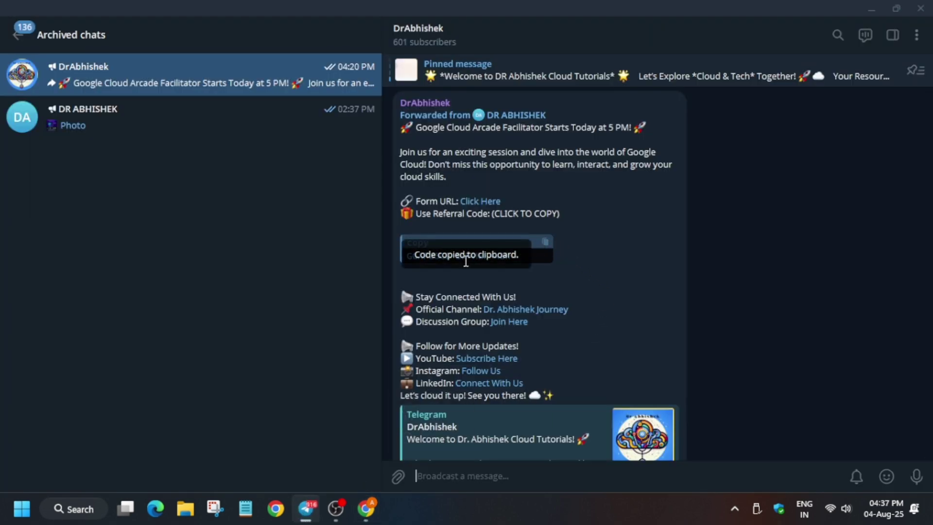
pyautogui.click(928, 7)
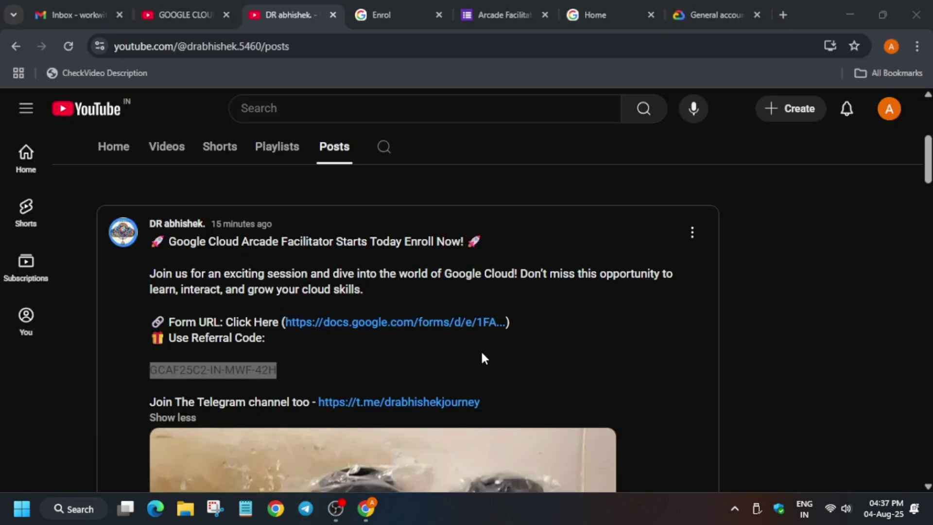
# Step: Search the YouTube posts page for the copied referral code to compare it with the one in the post
pyautogui.click(377, 359)
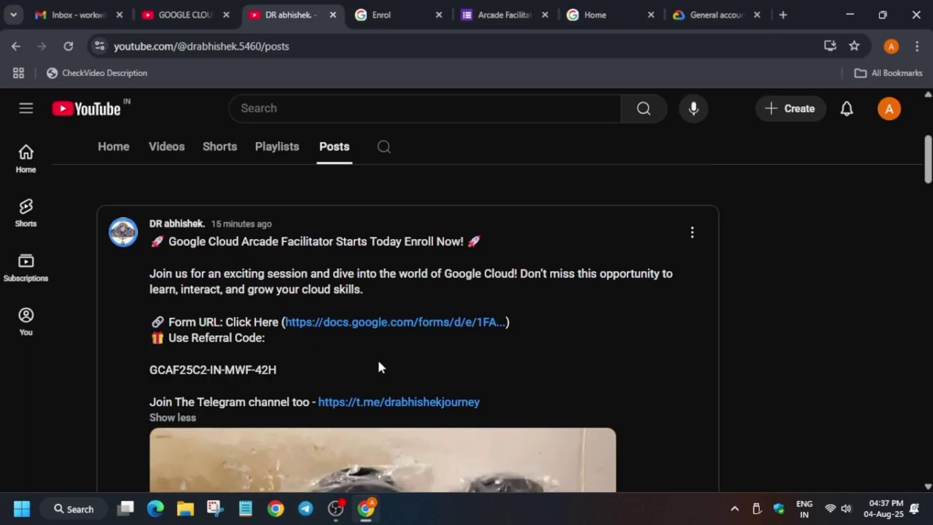
pyautogui.hotkey('ctrl', 'f')
pyautogui.hotkey('ctrl', 'v')
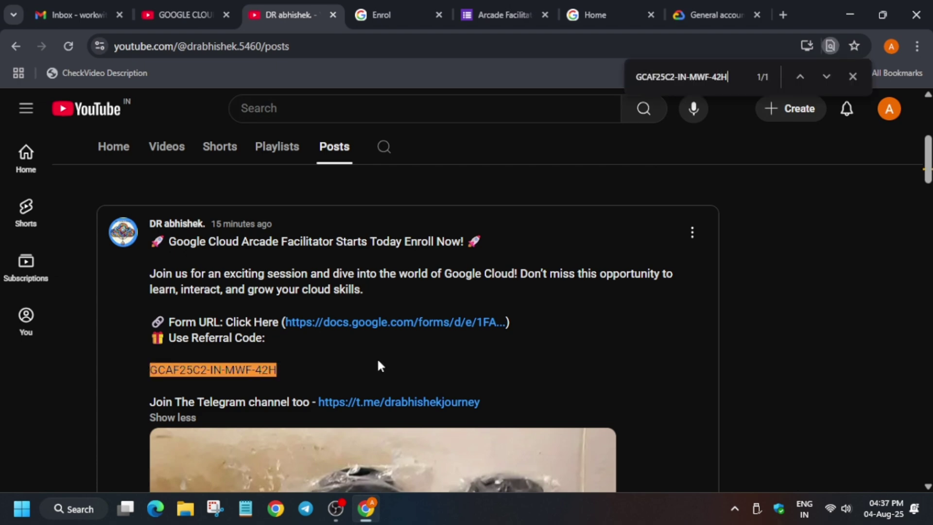
pyautogui.click(464, 10)
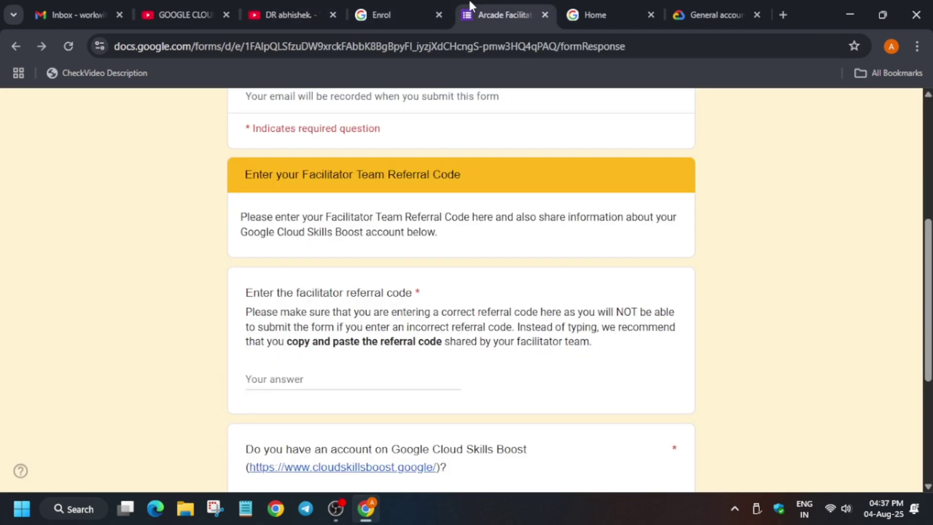
pyautogui.click(336, 380)
pyautogui.hotkey('ctrl', 'v')
pyautogui.click(552, 384)
# Step: Answer the Skills Boost account question with "Yes, I already have an account with no/few badge completions" and continue to the next section
pyautogui.scroll(-1, 553, 383)
pyautogui.scroll(-3, 553, 383)
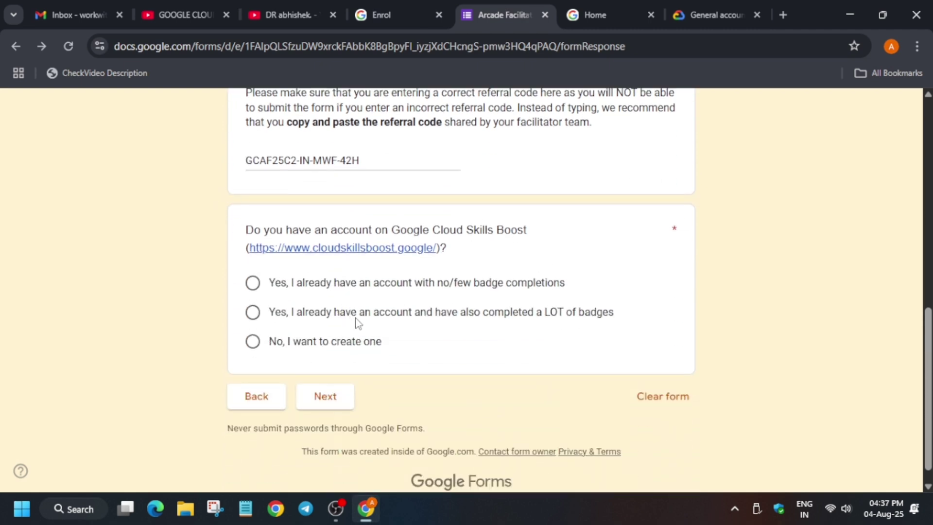
pyautogui.click(251, 285)
pyautogui.click(335, 398)
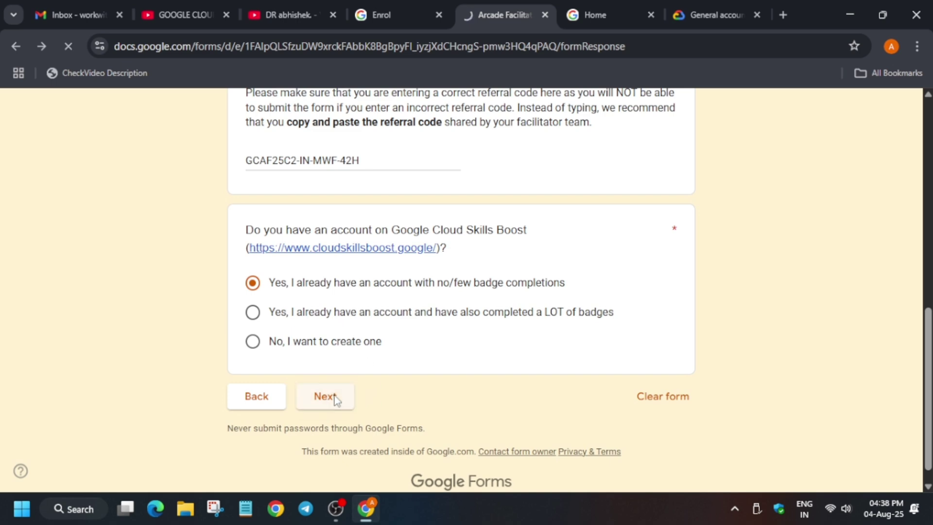
# Step: Review the form's profile URL instructions, then make the profile public in the Skills Boost account settings and update the settings
pyautogui.scroll(-6, 335, 400)
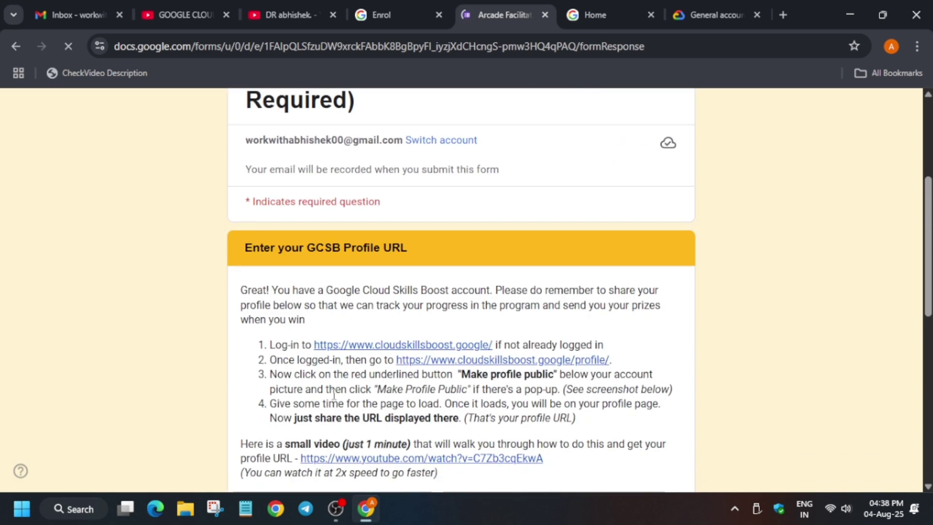
pyautogui.click(549, 431)
pyautogui.scroll(-10, 522, 306)
pyautogui.scroll(-10, 521, 302)
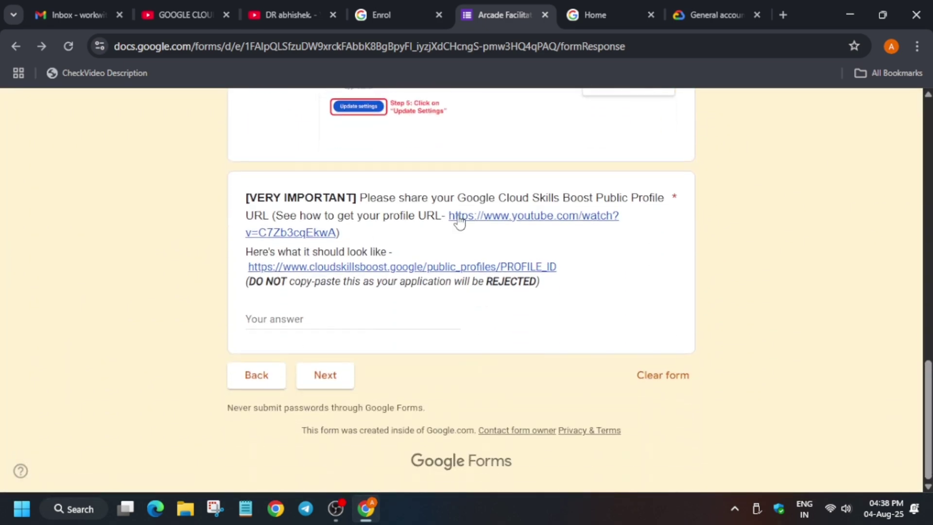
pyautogui.click(701, 6)
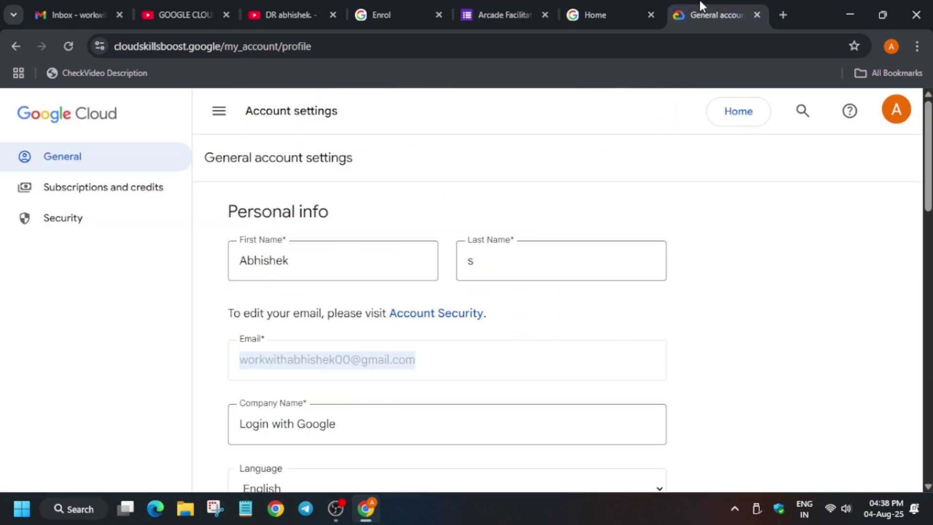
pyautogui.scroll(-6, 833, 191)
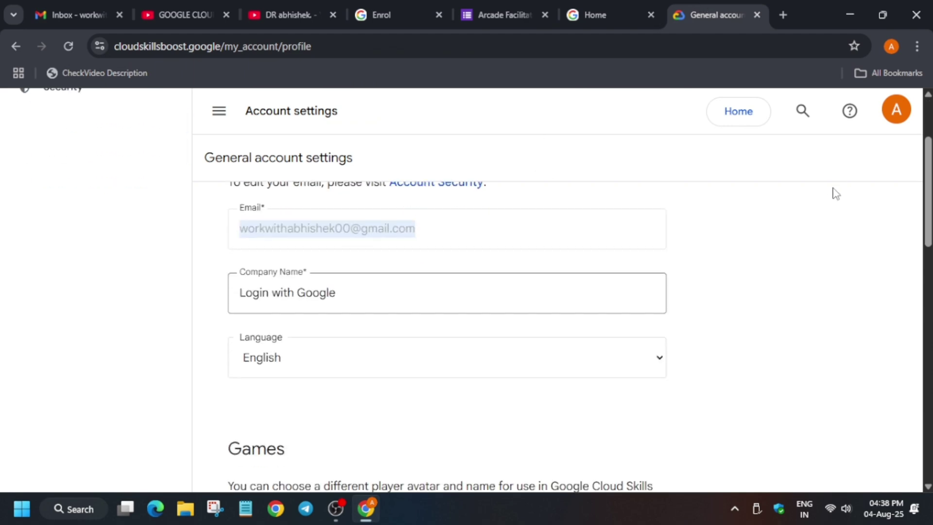
pyautogui.scroll(-10, 834, 196)
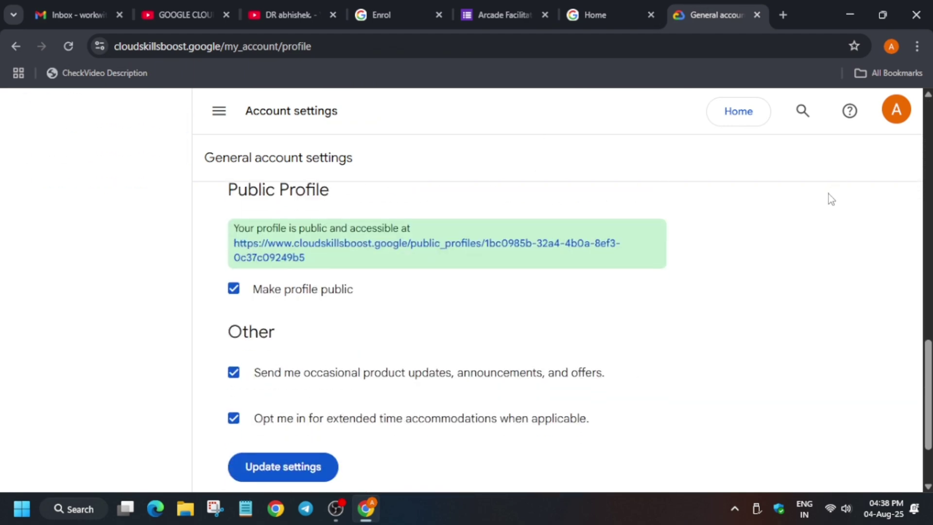
pyautogui.click(233, 290)
pyautogui.click(234, 290)
pyautogui.click(281, 467)
# Step: Copy the public profile link from the Skills Boost settings and paste it into the enrolment form's Public Profile URL question
pyautogui.rightClick(326, 252)
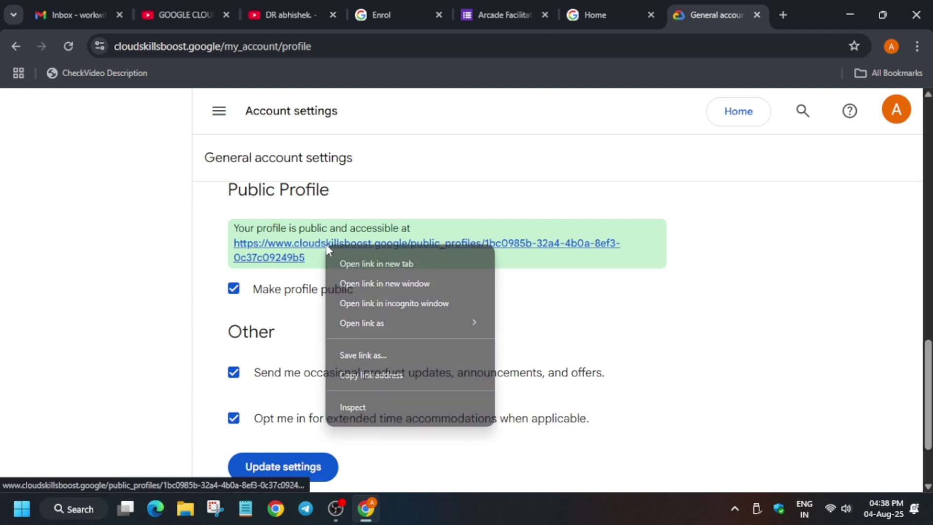
pyautogui.click(375, 375)
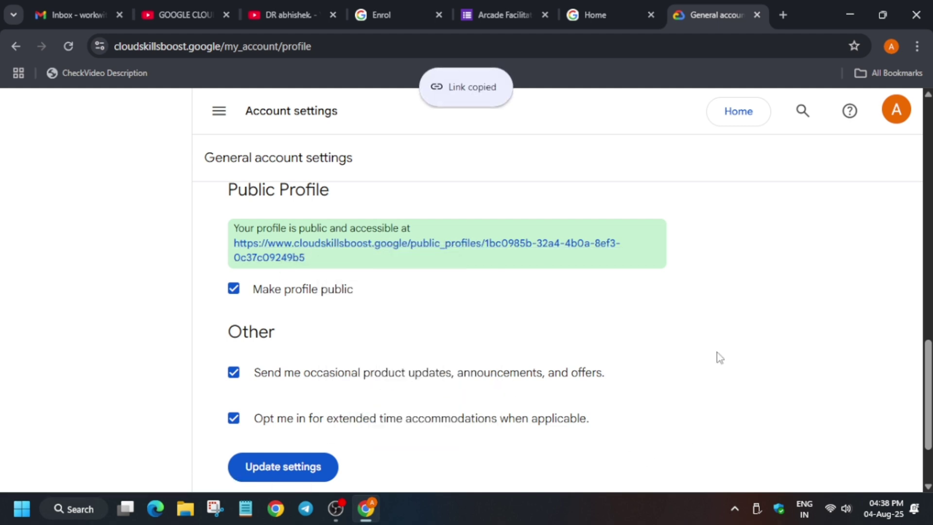
pyautogui.click(503, 14)
pyautogui.click(342, 316)
pyautogui.hotkey('ctrl', 'v')
pyautogui.click(603, 315)
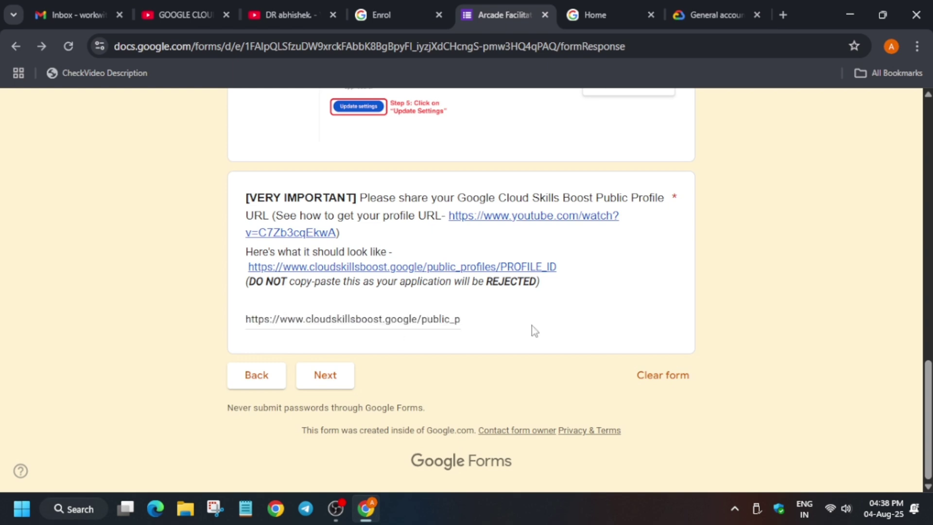
# Step: Continue to the form's "A few last steps" section and acknowledge both the accuracy declaration and the terms and code of conduct
pyautogui.click(348, 379)
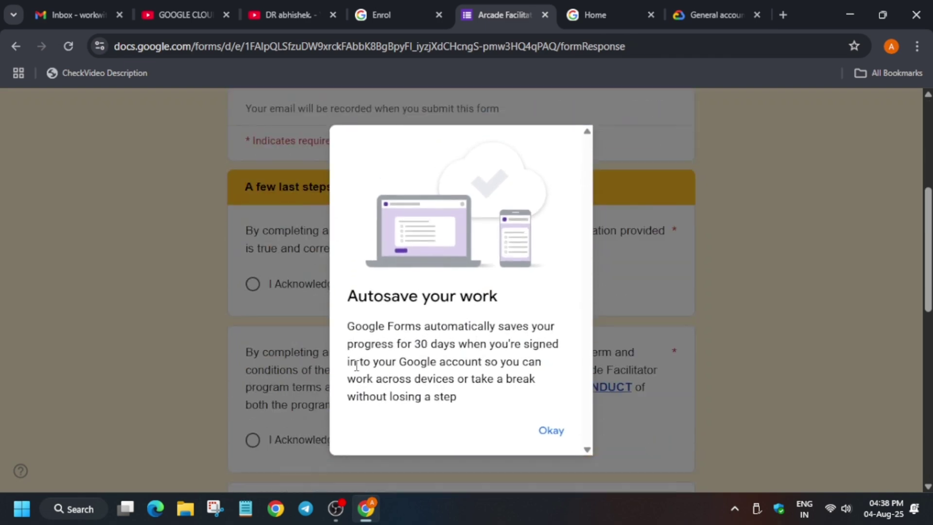
pyautogui.click(551, 434)
pyautogui.scroll(-5, 274, 376)
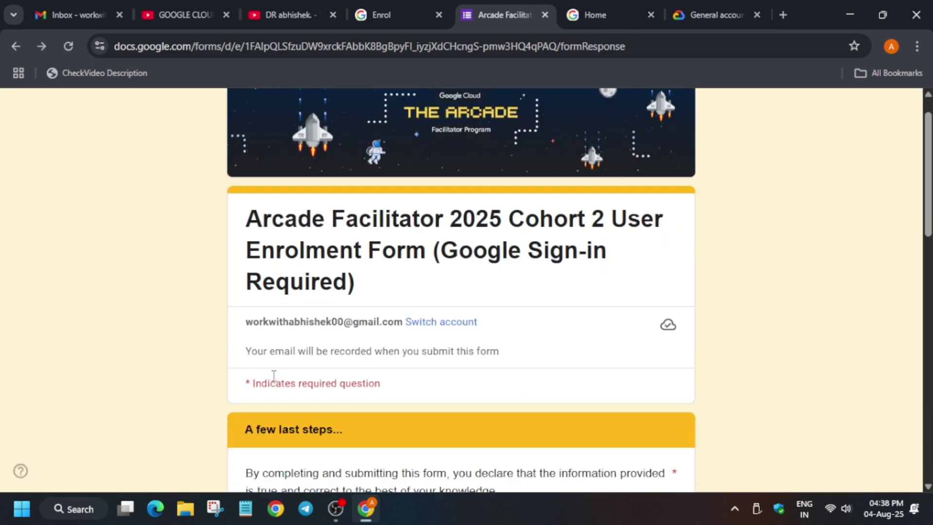
pyautogui.click(253, 272)
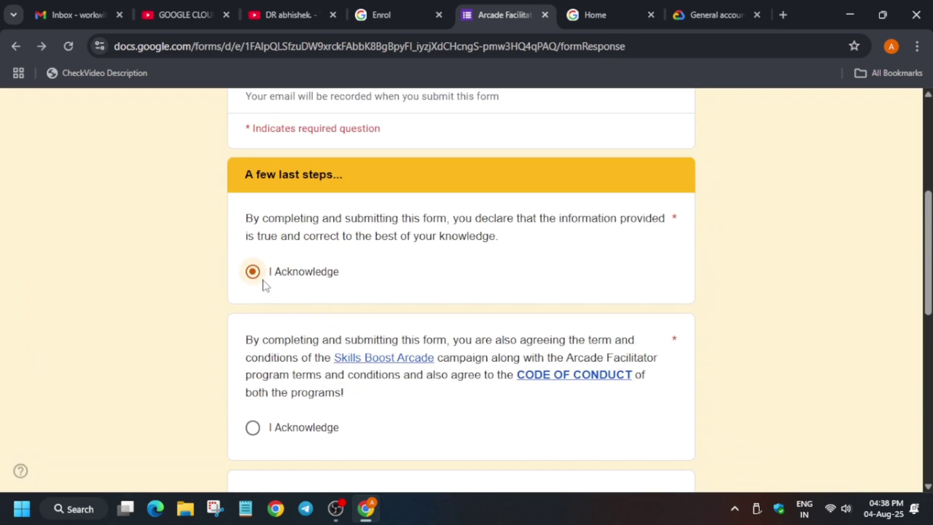
pyautogui.scroll(-3, 272, 301)
pyautogui.scroll(-3, 289, 325)
pyautogui.scroll(2, 256, 249)
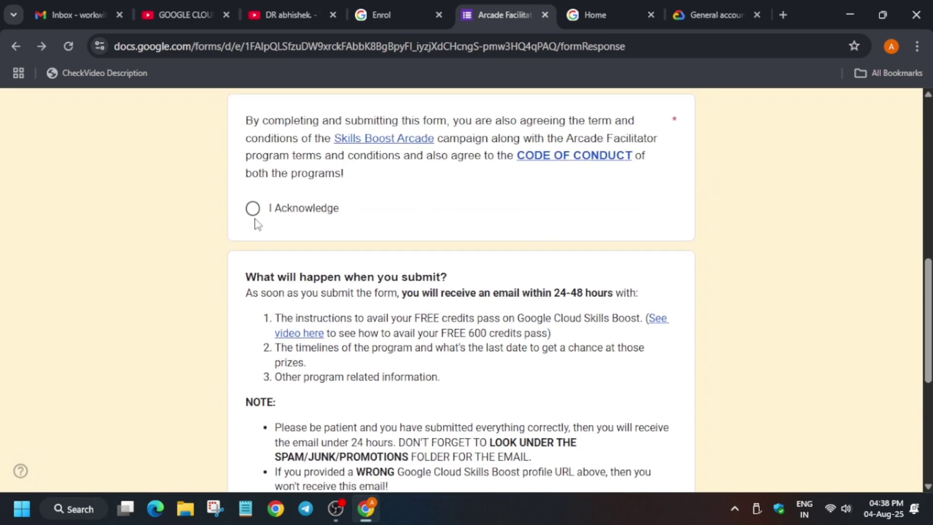
pyautogui.scroll(4, 442, 318)
pyautogui.click(253, 427)
# Step: Submit the enrolment form and highlight the note about checking the SPAM/PROMOTIONS folder on the confirmation page
pyautogui.scroll(-9, 264, 423)
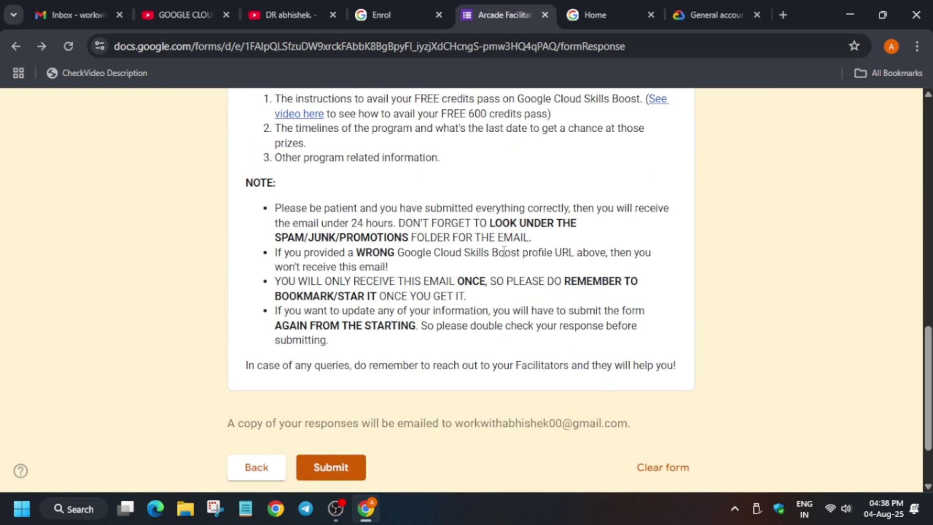
pyautogui.click(355, 469)
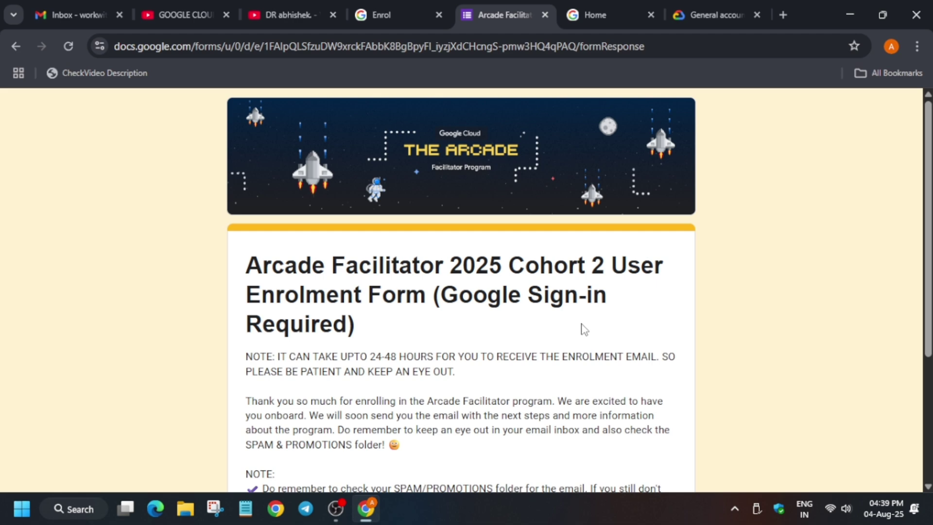
pyautogui.scroll(-1, 583, 326)
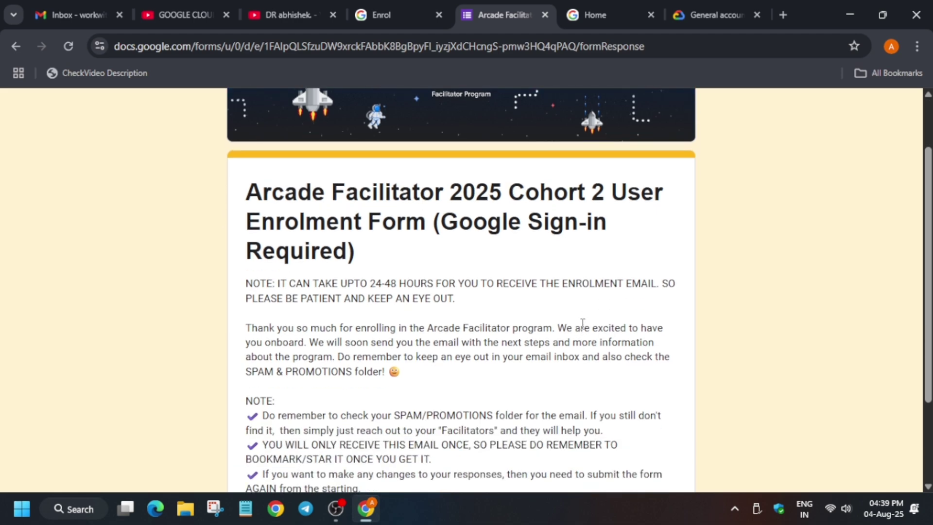
pyautogui.scroll(-1, 582, 323)
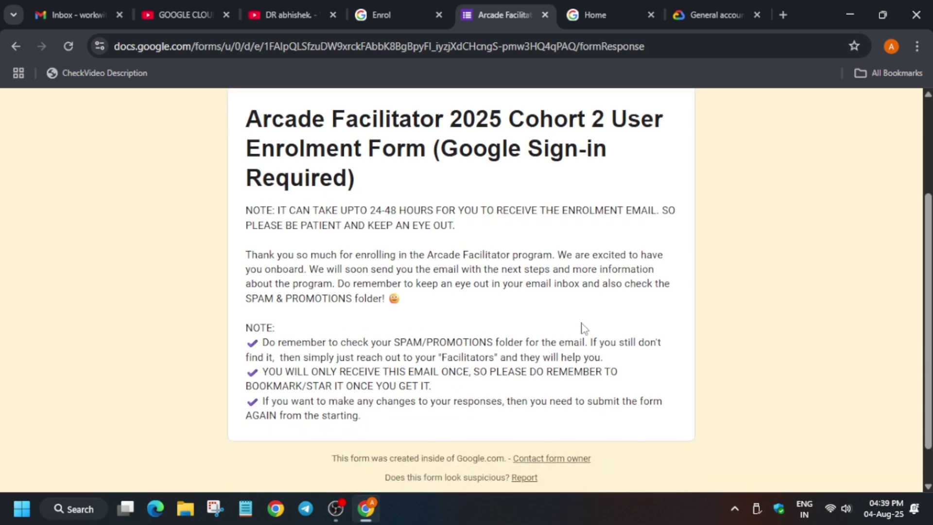
pyautogui.moveTo(278, 339); pyautogui.dragTo(459, 358)
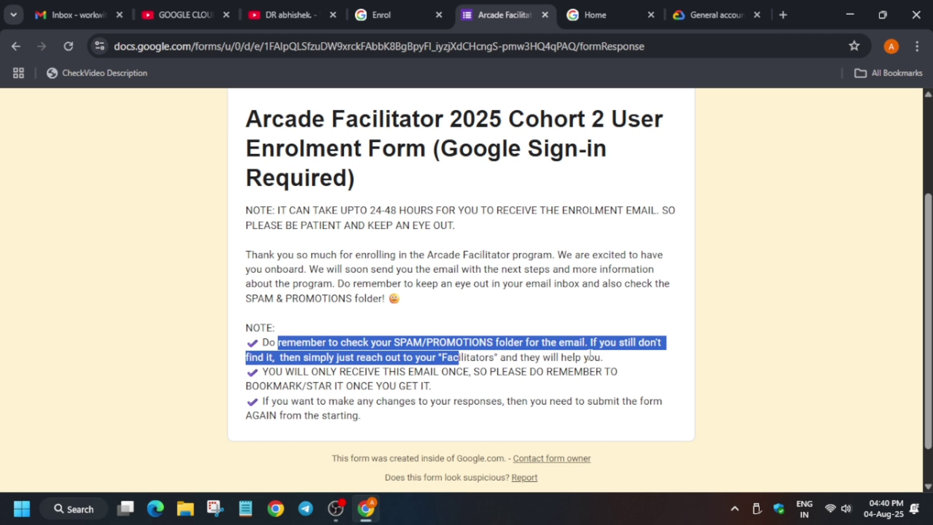
# Step: Open the Skills Boost Arcade site in a new browser tab and launch its subscription form
pyautogui.click(212, 1)
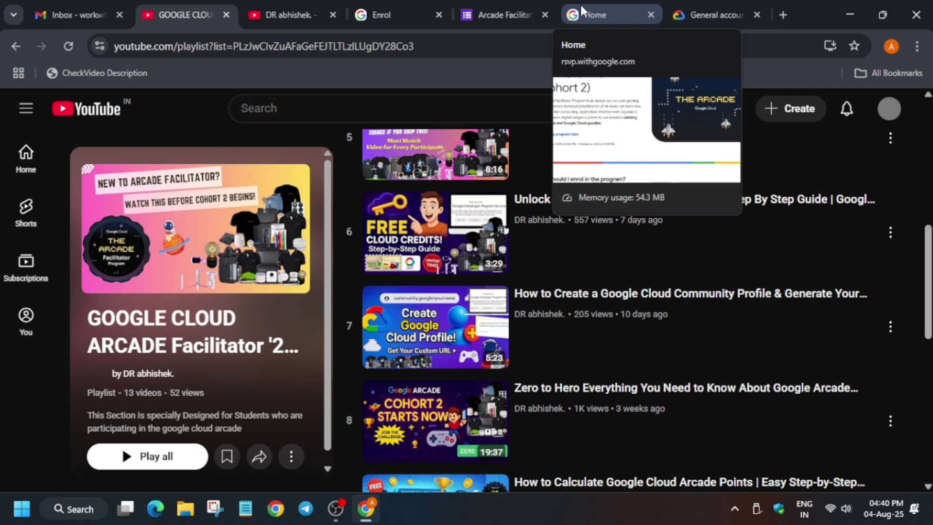
pyautogui.click(610, 11)
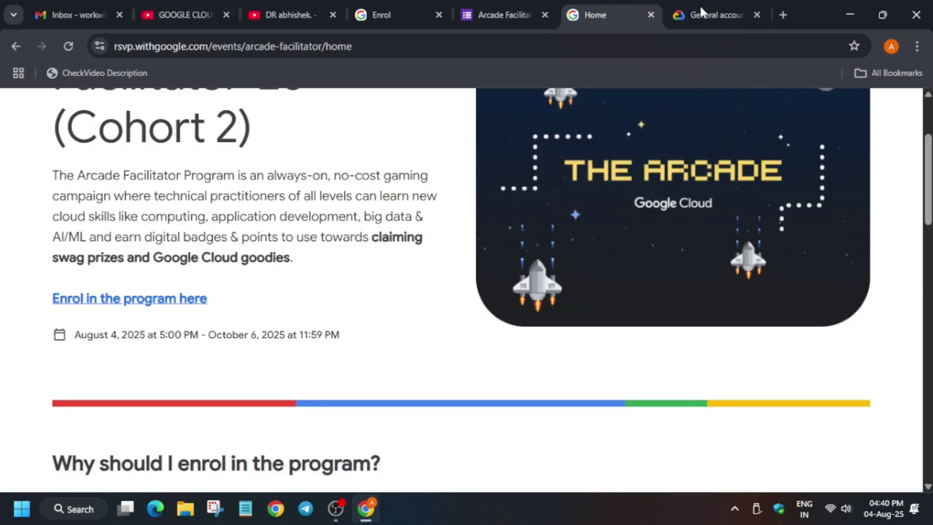
pyautogui.click(715, 14)
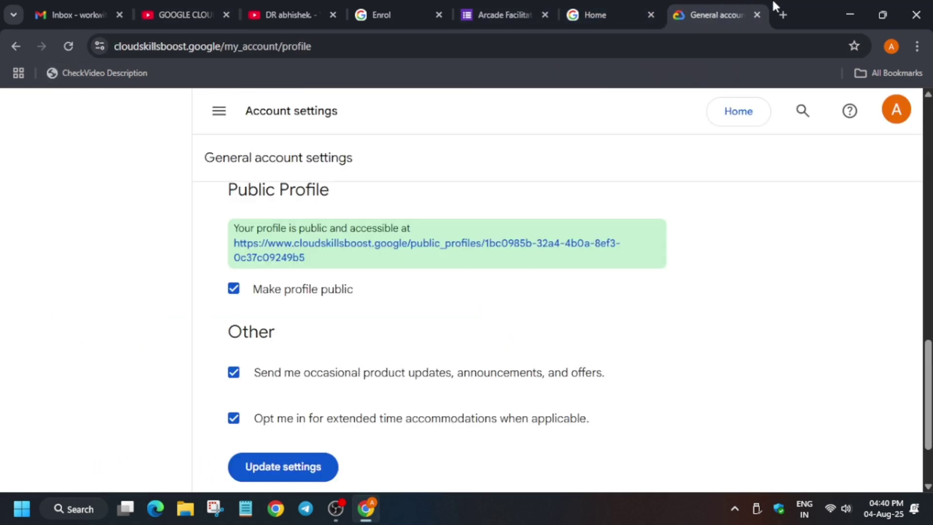
pyautogui.click(782, 7)
pyautogui.click(391, 380)
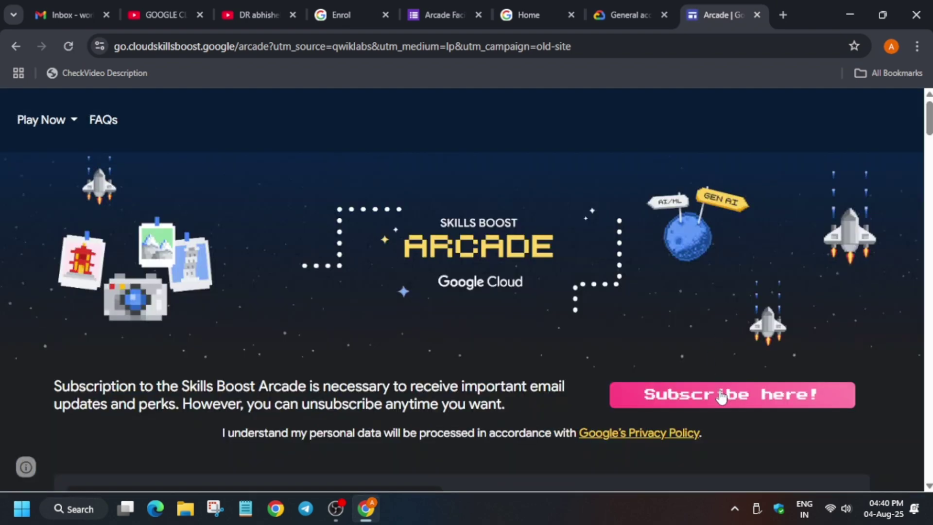
pyautogui.click(720, 395)
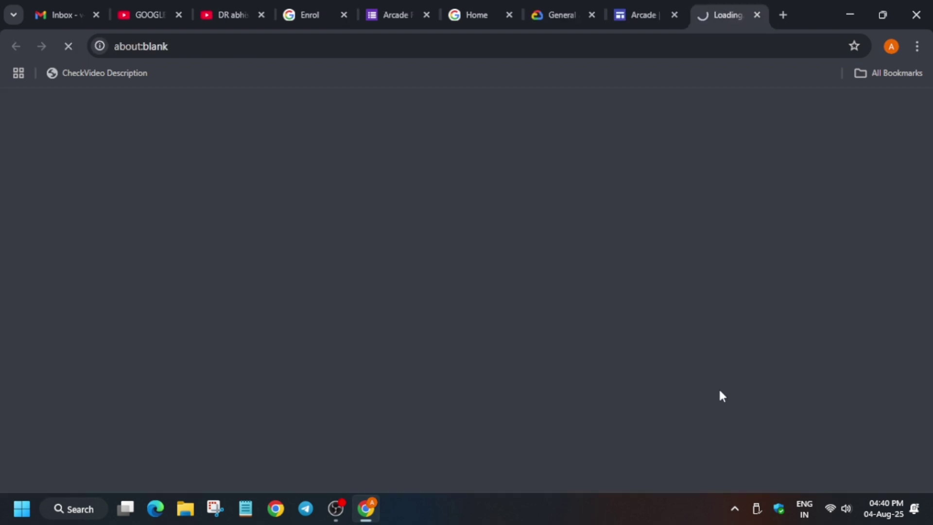
# Step: Copy the email address from the Skills Boost account settings into the Arcade subscription form's Email question and continue to the second page
pyautogui.click(558, 7)
pyautogui.scroll(6, 400, 248)
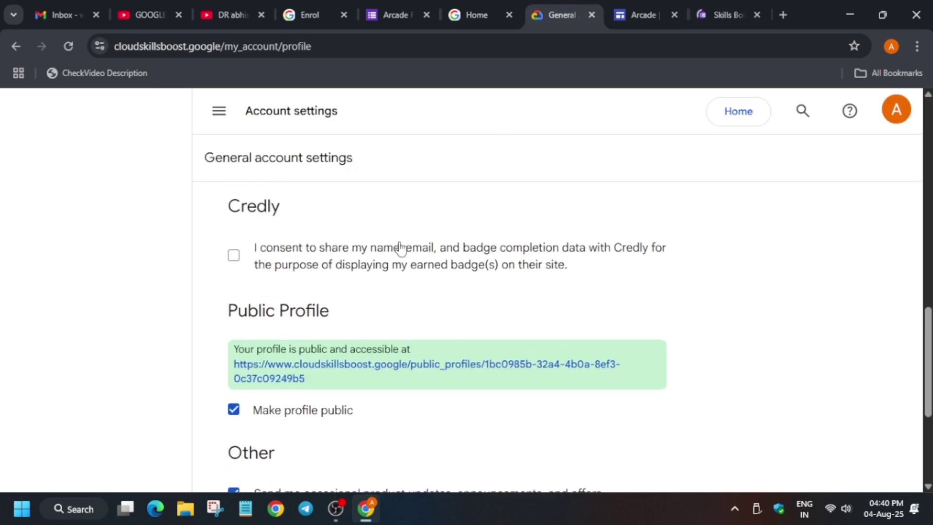
pyautogui.scroll(10, 344, 271)
pyautogui.tripleClick(281, 359)
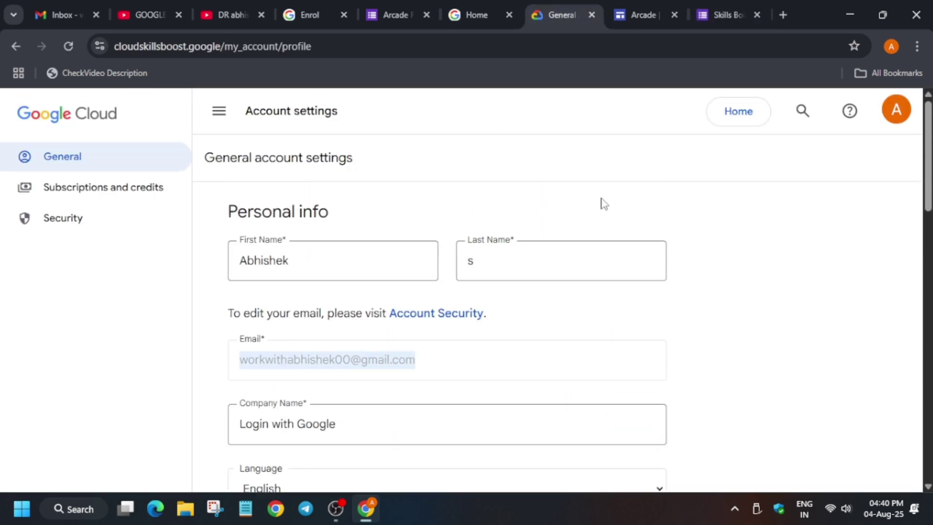
pyautogui.click(763, 6)
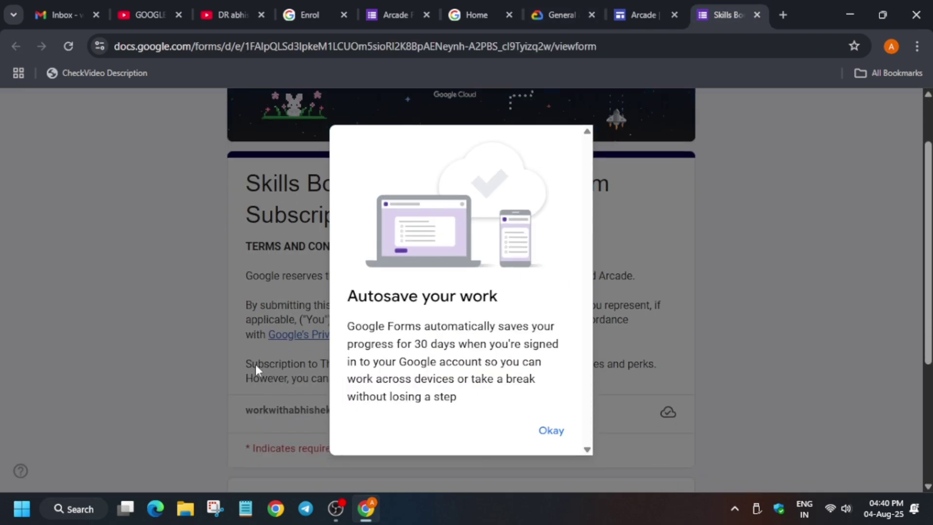
pyautogui.click(255, 365)
pyautogui.scroll(-4, 305, 436)
pyautogui.click(343, 398)
pyautogui.hotkey('ctrl', 'v')
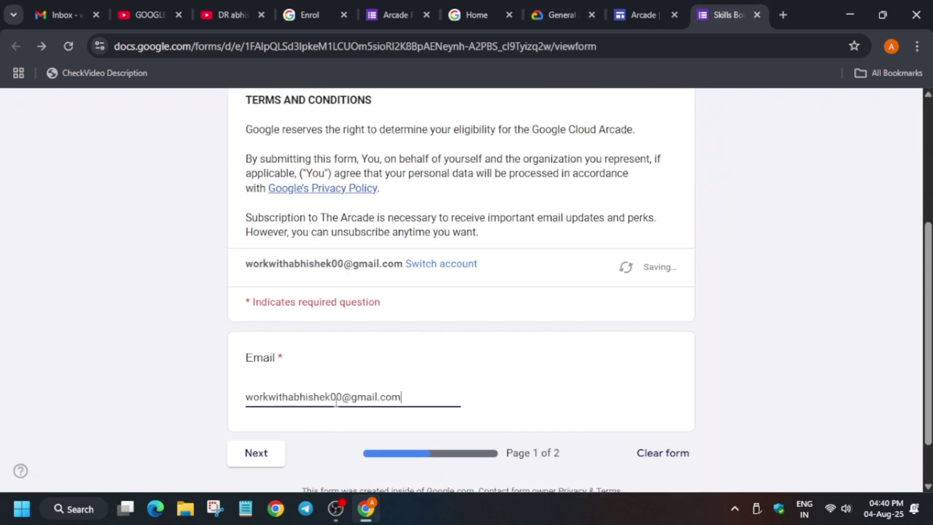
pyautogui.click(280, 461)
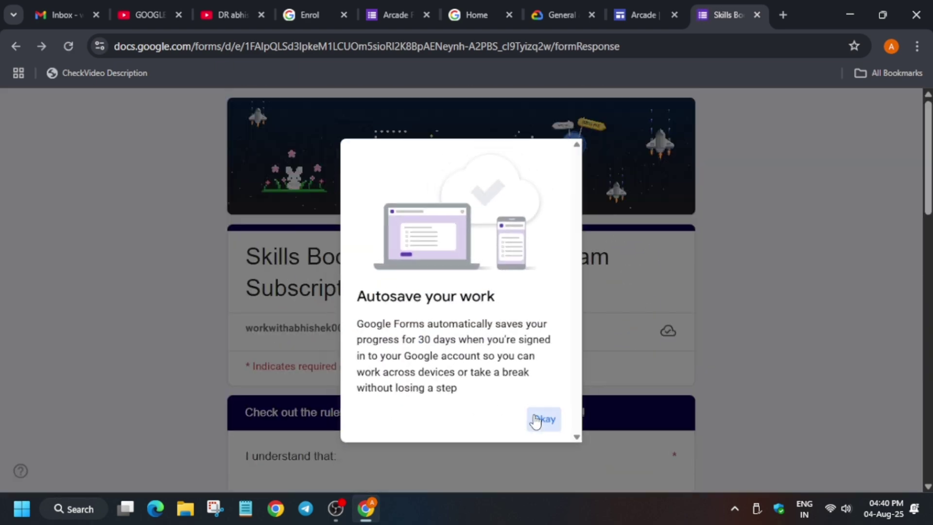
# Step: Accept the Arcade rules and the code of conduct on the form's second page, and submit the subscription form
pyautogui.click(541, 418)
pyautogui.scroll(-10, 273, 358)
pyautogui.click(251, 410)
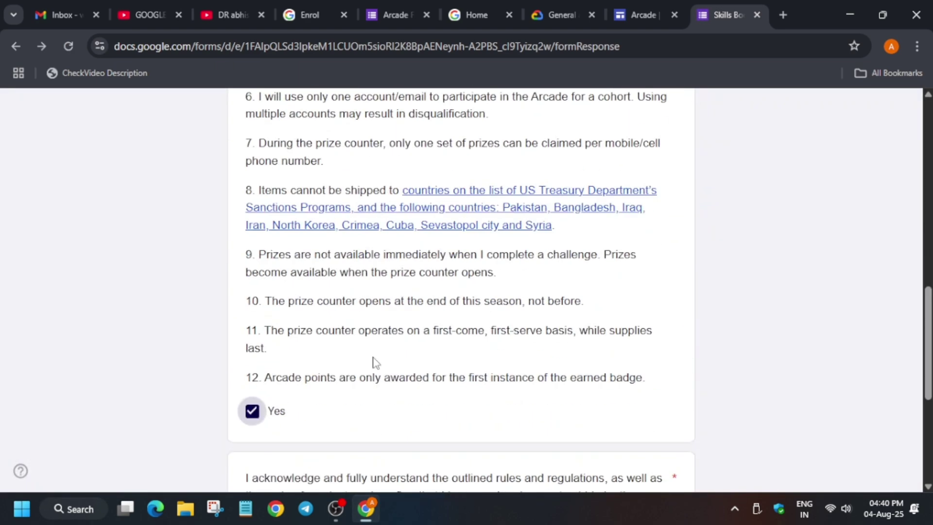
pyautogui.scroll(5, 373, 360)
pyautogui.scroll(5, 337, 327)
pyautogui.scroll(-15, 335, 319)
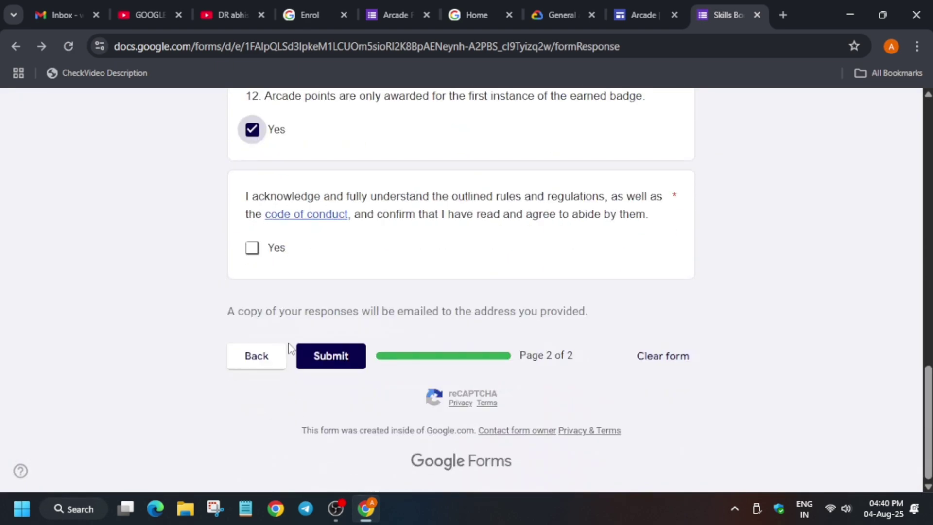
pyautogui.click(255, 250)
pyautogui.click(329, 360)
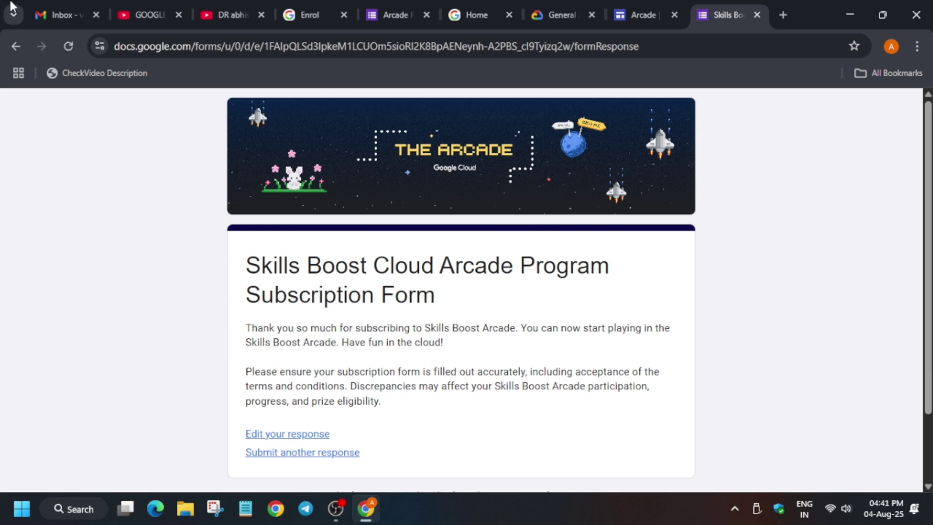
# Step: Check the Gmail inbox for the Google Forms confirmation emails and compare with the email note on the program's enrolment page
pyautogui.click(48, 8)
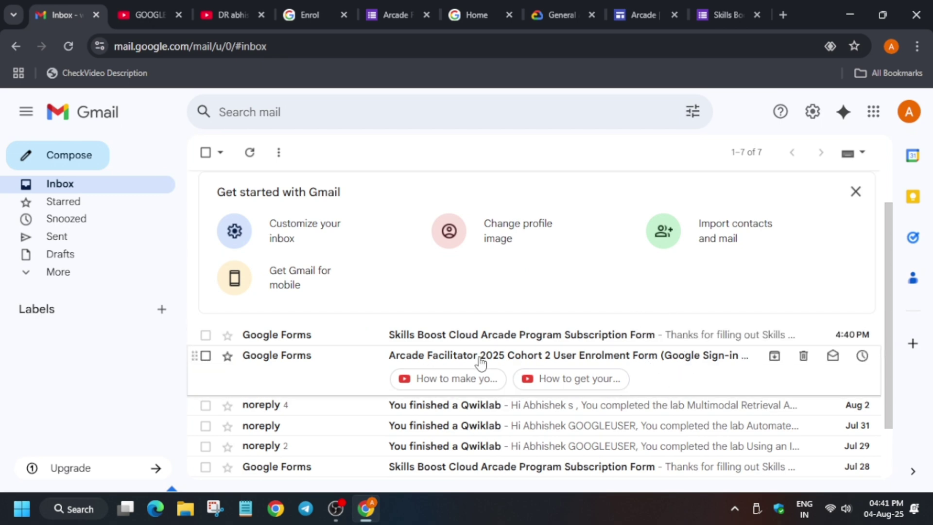
pyautogui.click(294, 14)
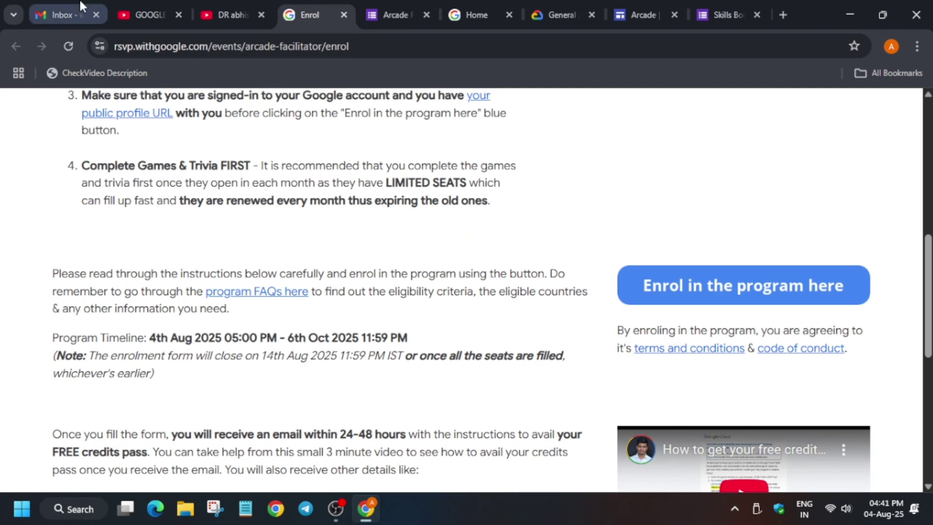
pyautogui.click(63, 14)
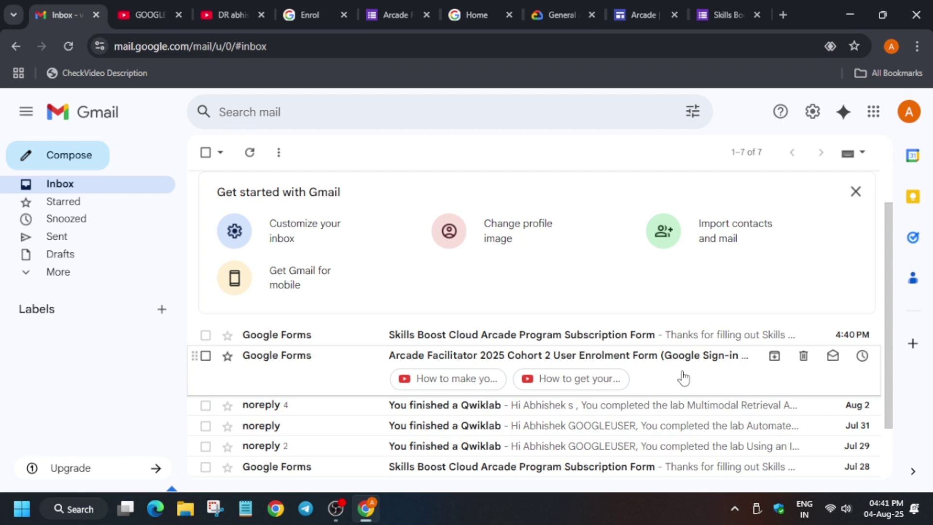
# Step: Read the Skills Boost Cloud Arcade Program Subscription Form confirmation email and return to the inbox
pyautogui.click(657, 339)
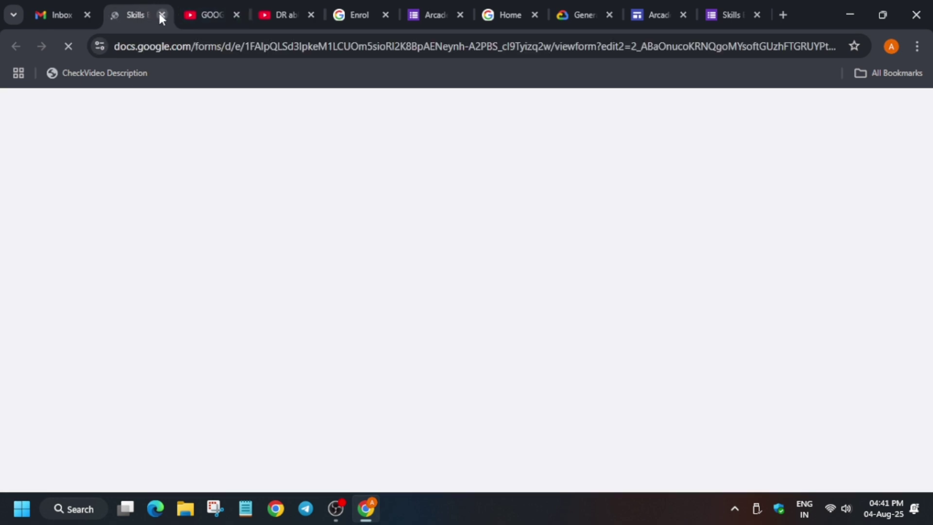
pyautogui.click(161, 14)
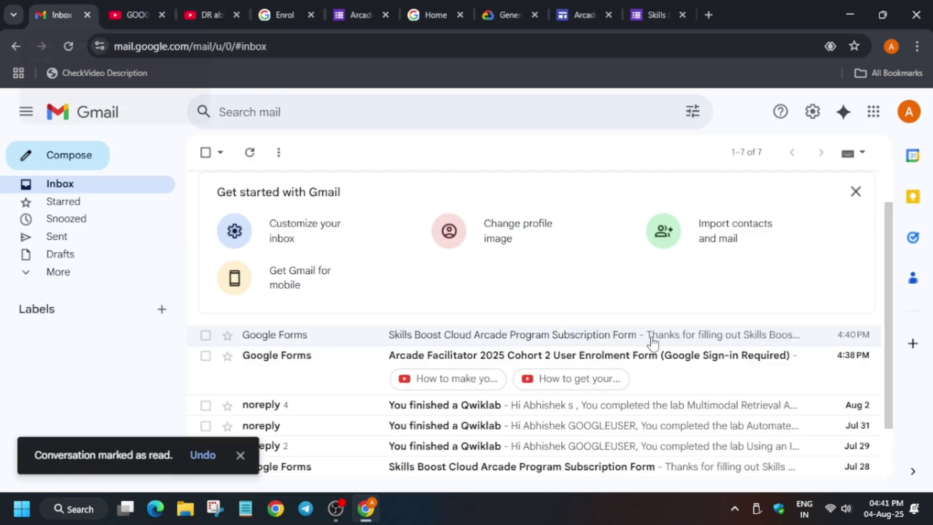
pyautogui.click(558, 333)
pyautogui.scroll(-5, 598, 333)
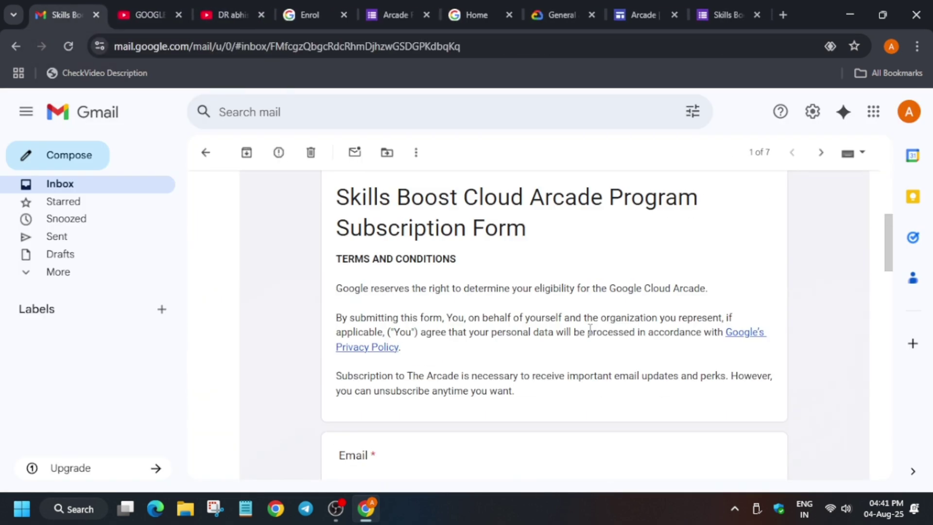
pyautogui.click(206, 153)
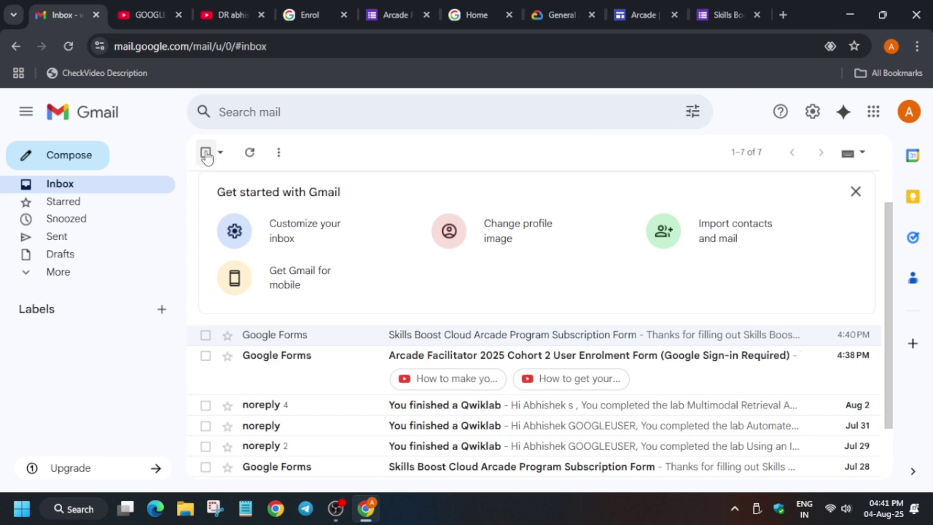
# Step: Switch to the YouTube playlist on the Google Cloud Arcade Facilitator and look through its videos to the end of the list
pyautogui.click(232, 2)
pyautogui.click(156, 12)
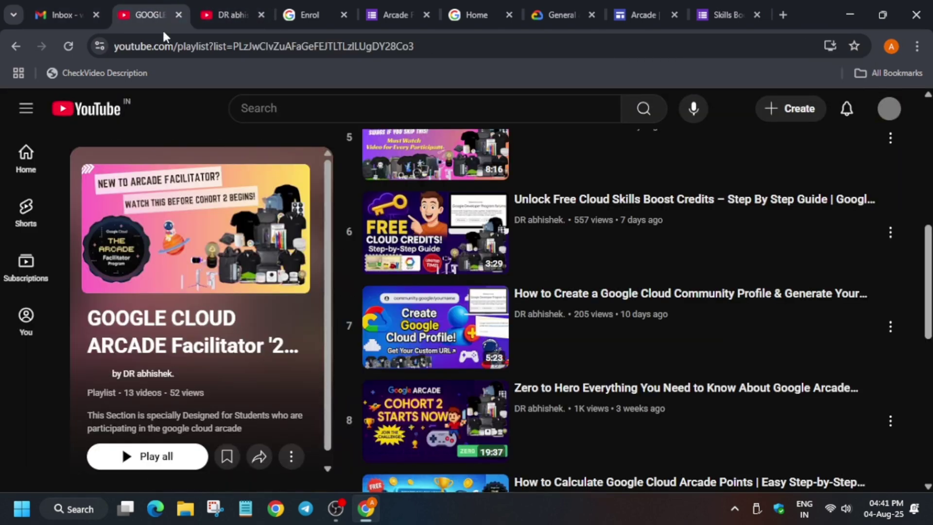
pyautogui.scroll(5, 730, 359)
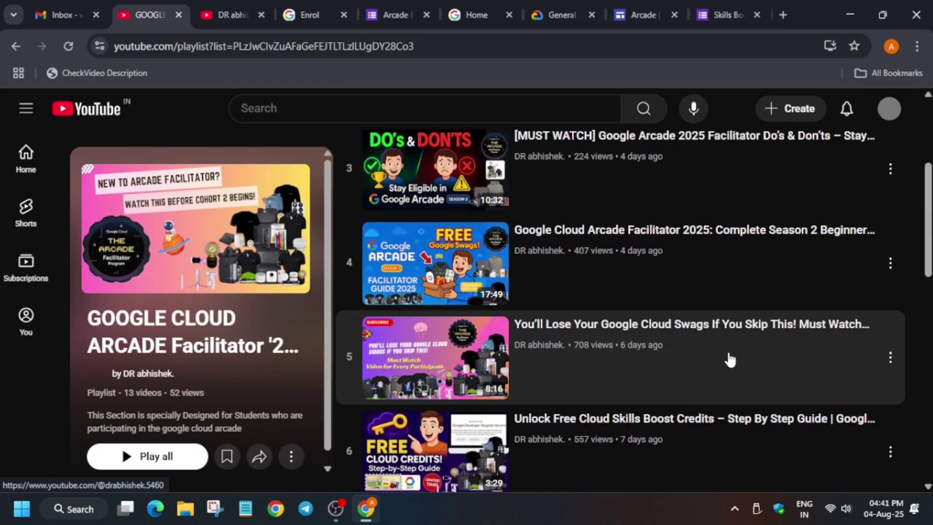
pyautogui.scroll(-10, 727, 358)
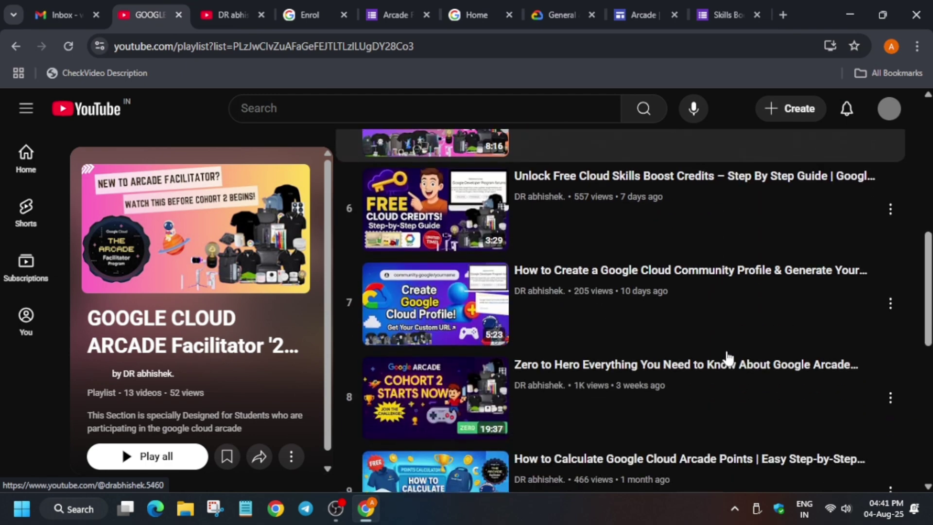
pyautogui.scroll(-3, 727, 358)
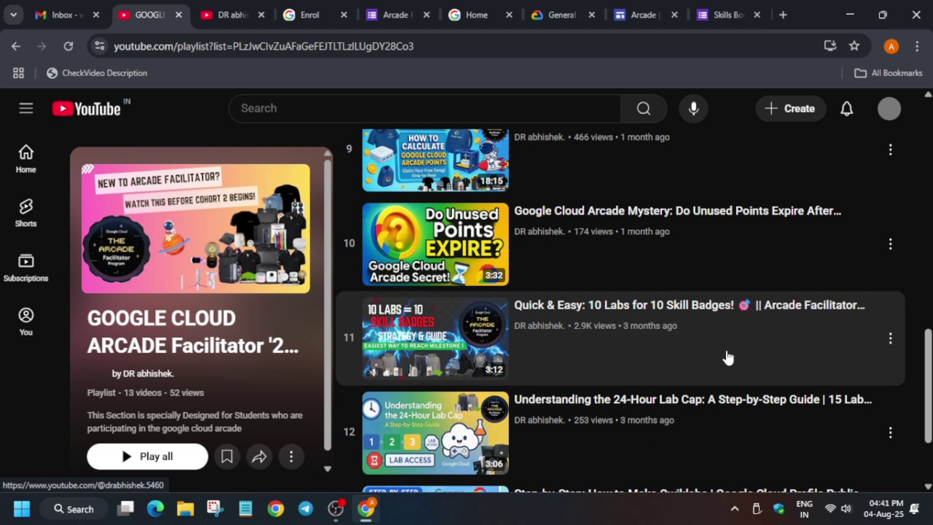
pyautogui.scroll(-3, 658, 366)
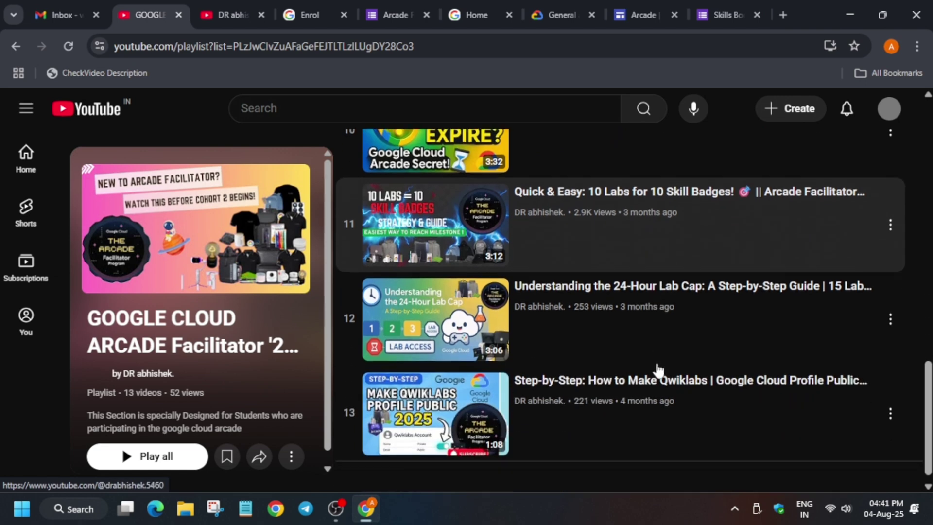